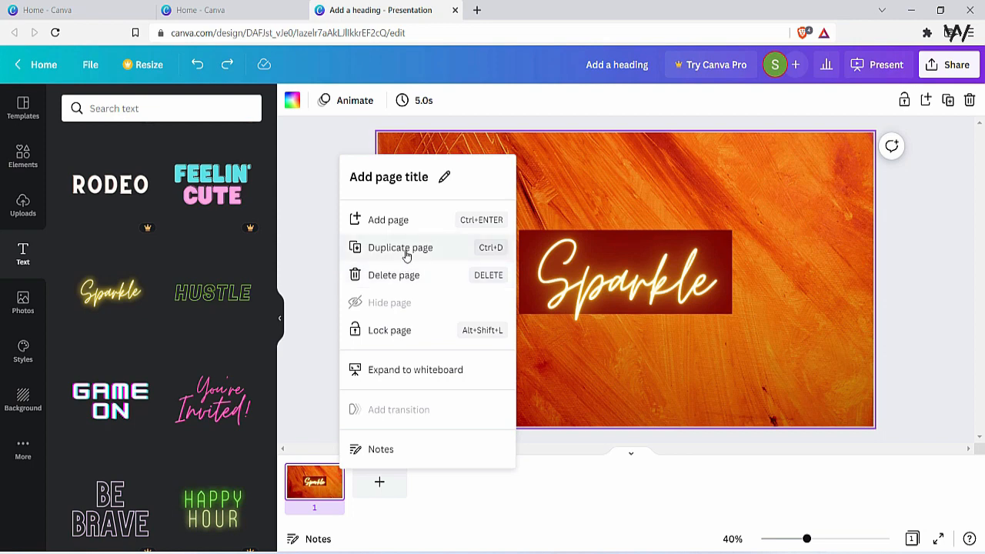
# Step: Delete the presentation's only page, which holds the Sparkle text on an orange background
pyautogui.click(405, 279)
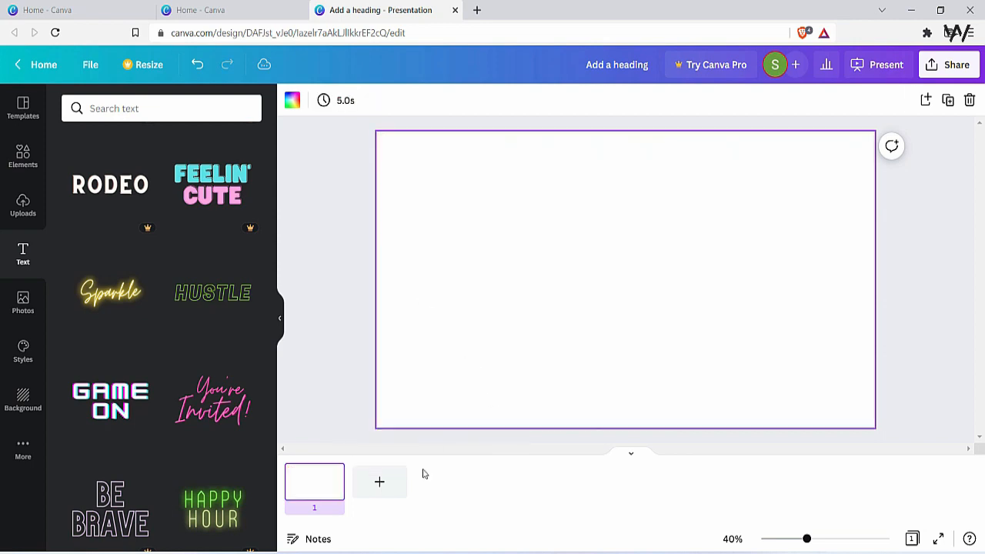
pyautogui.click(551, 510)
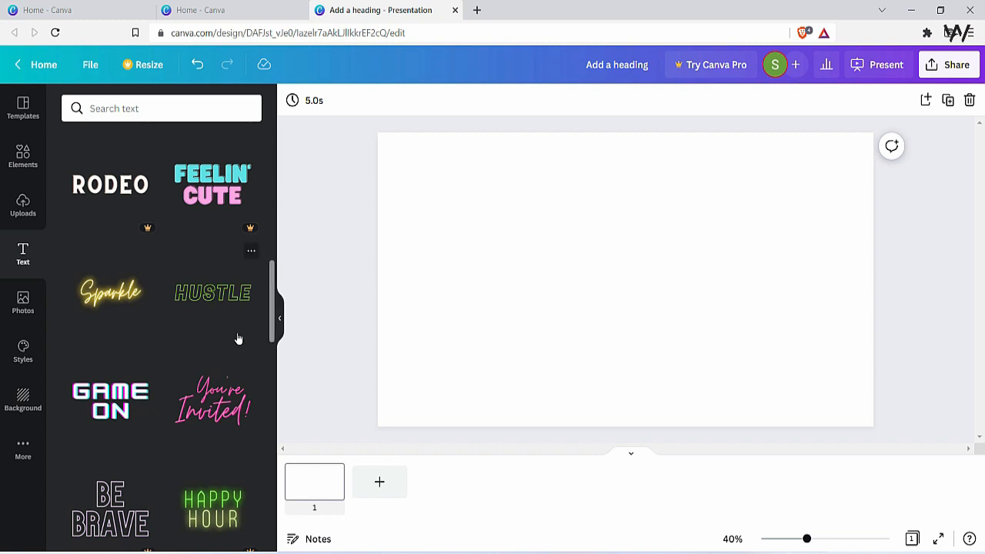
# Step: Look through the stock photo library and the uploaded images, returning to the first recently used photos
pyautogui.click(27, 307)
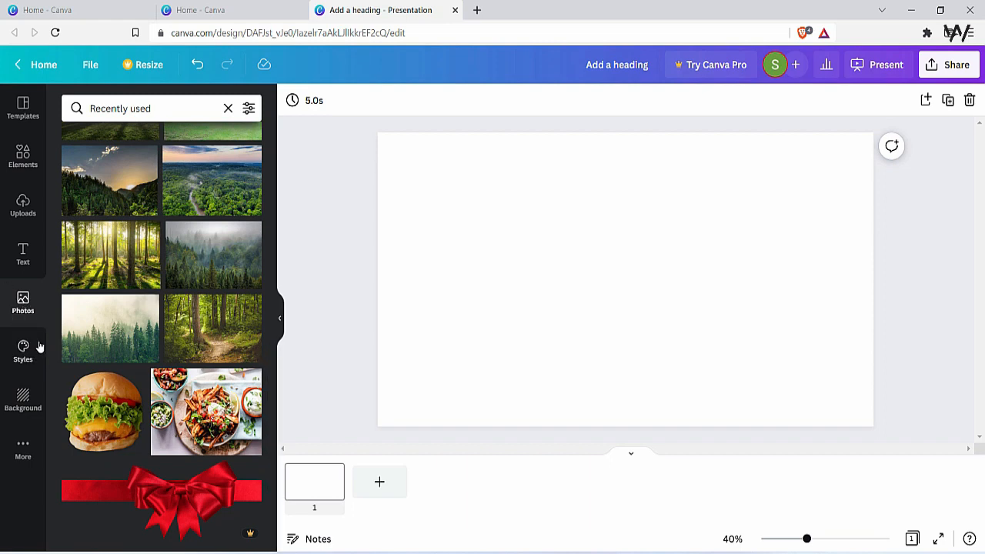
pyautogui.click(23, 206)
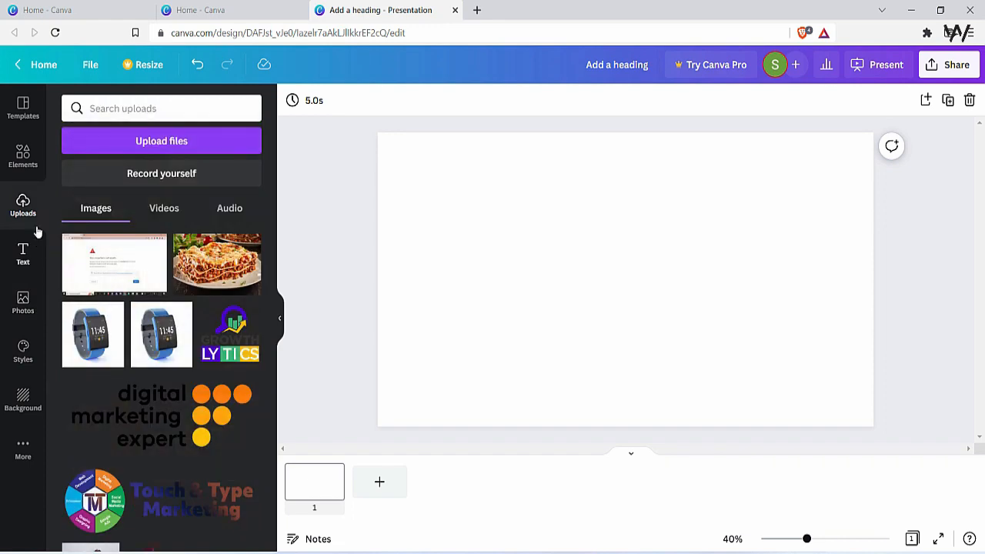
pyautogui.scroll(-1, 193, 362)
pyautogui.scroll(1, 193, 361)
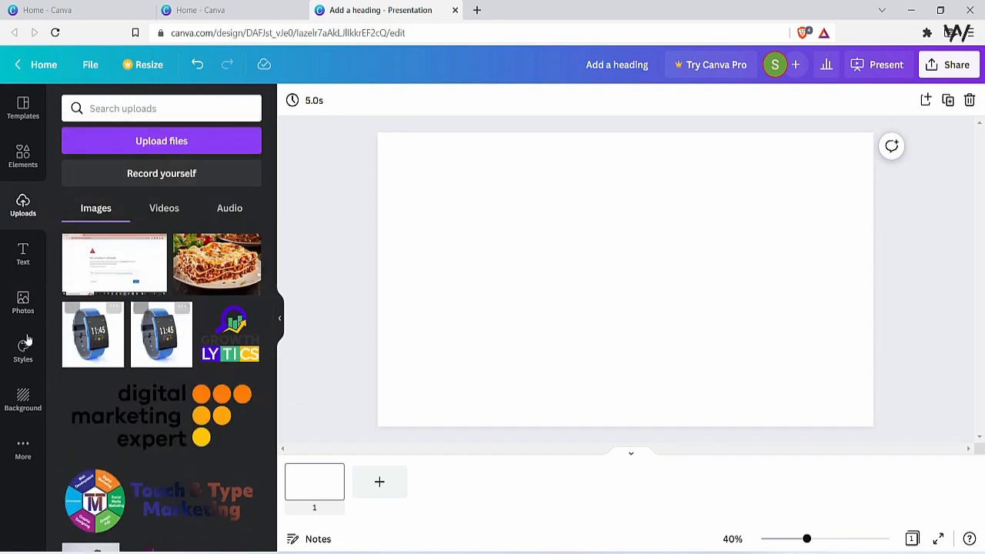
pyautogui.click(24, 306)
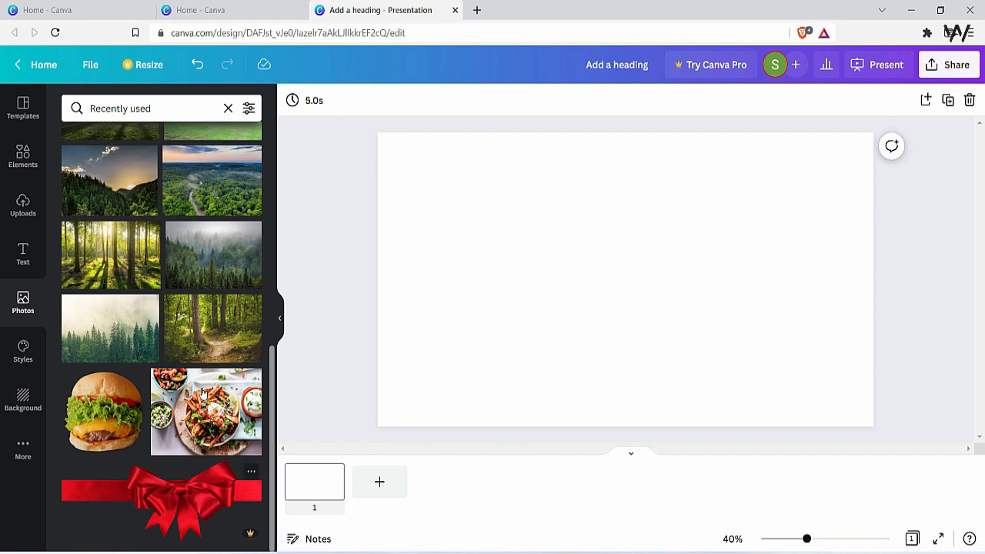
pyautogui.scroll(10, 188, 270)
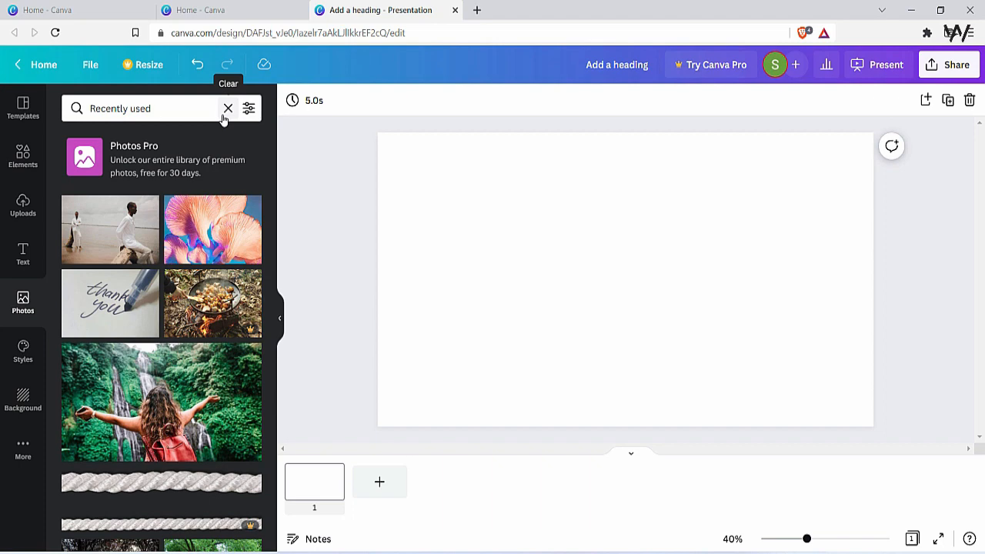
# Step: Leave the presentation for the home page and create a new Flyer (Portrait) design
pyautogui.click(32, 65)
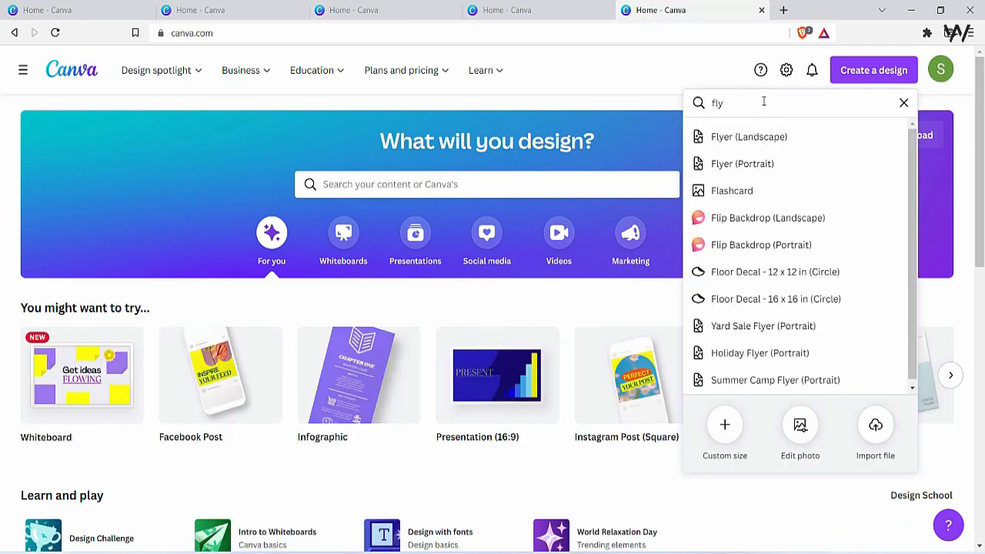
pyautogui.click(768, 164)
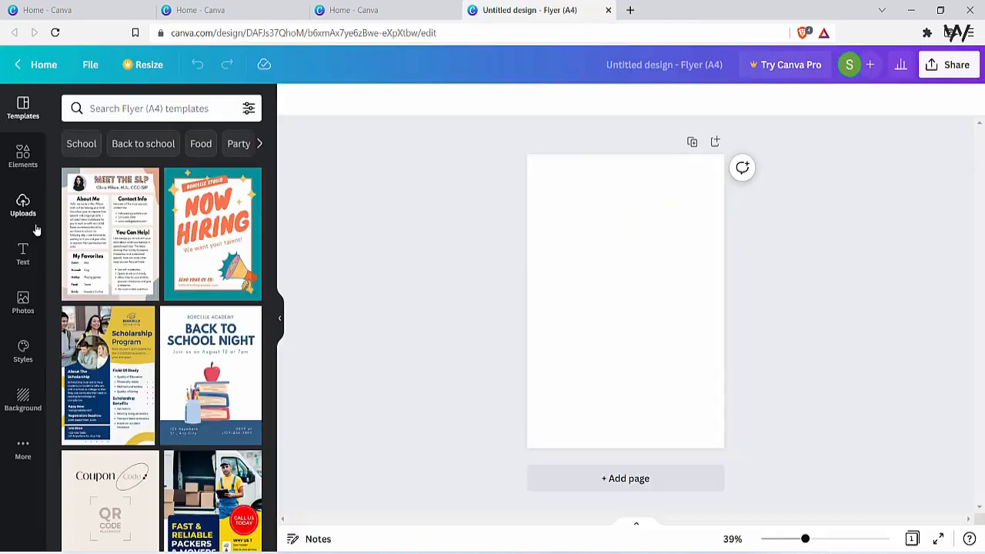
# Step: Search the stock photo library for "birthday"
pyautogui.click(21, 304)
pyautogui.click(143, 112)
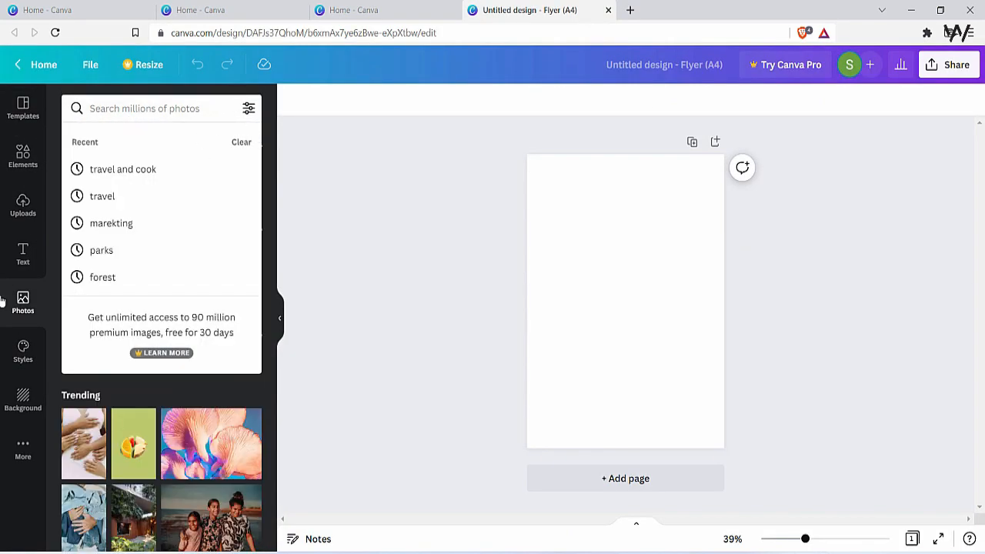
pyautogui.write('bi')
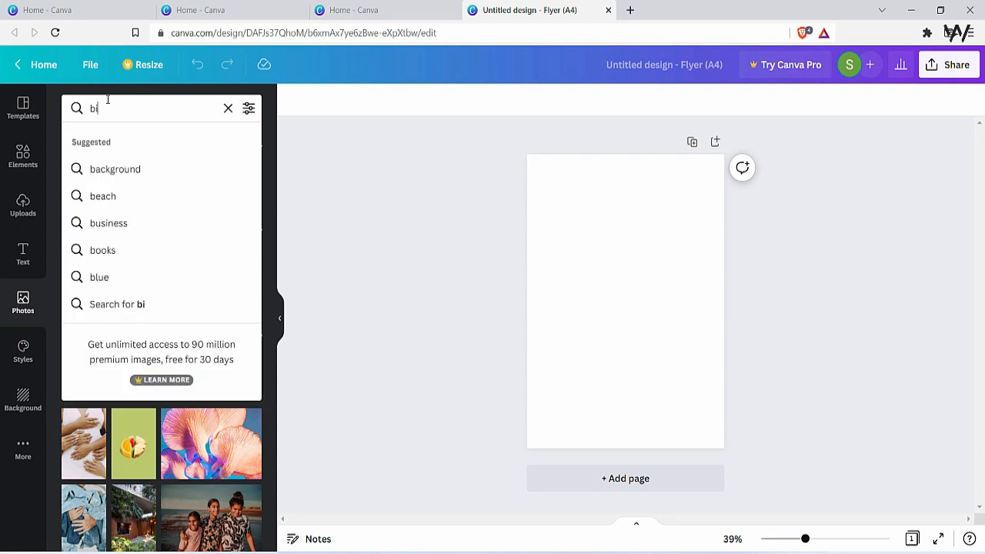
pyautogui.write('rth')
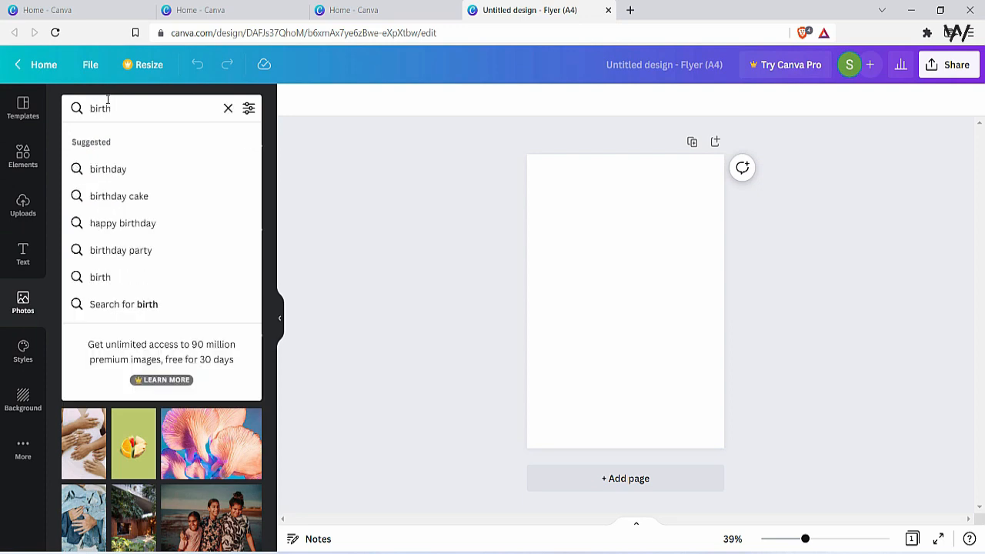
pyautogui.click(107, 169)
# Step: Browse the birthday photos and try the one with balloons and gift boxes on the flyer page
pyautogui.scroll(-4, 212, 407)
pyautogui.scroll(-1, 211, 404)
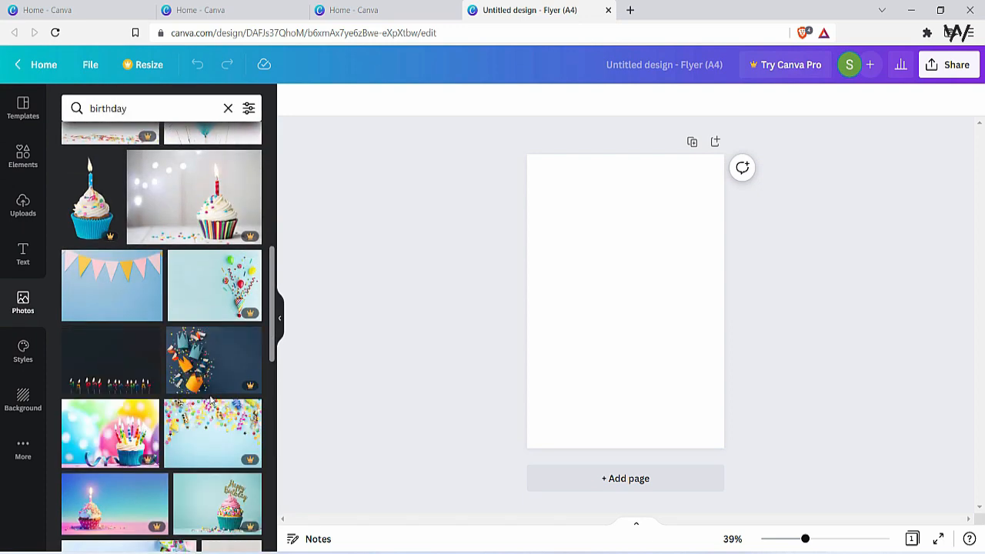
pyautogui.scroll(-3, 216, 284)
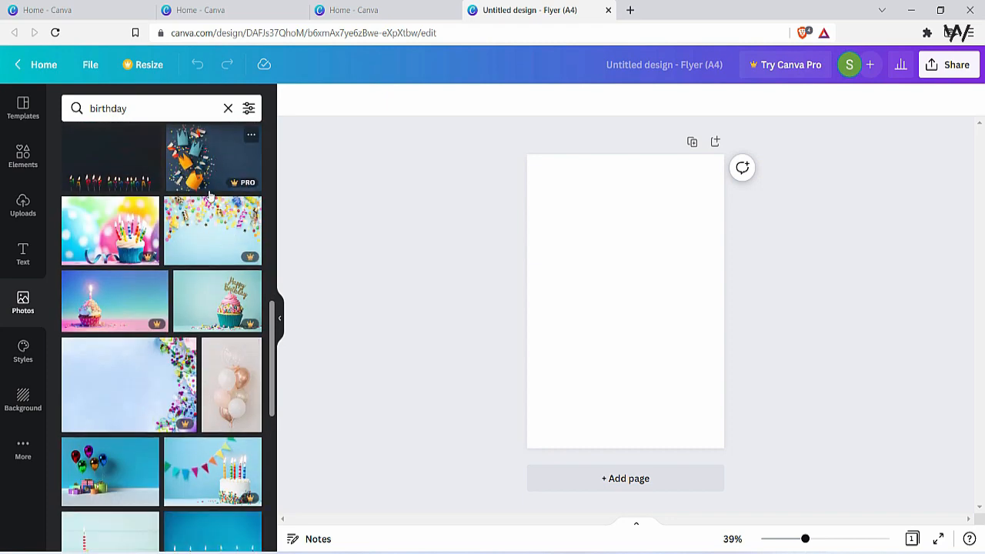
pyautogui.scroll(-4, 202, 398)
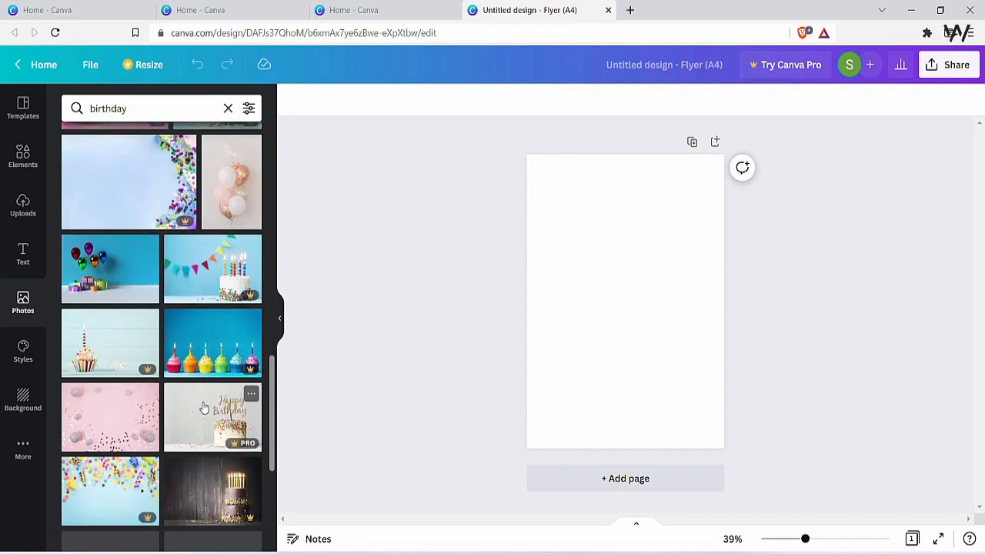
pyautogui.scroll(2, 202, 399)
pyautogui.moveTo(93, 330); pyautogui.dragTo(544, 173)
# Step: Filter the birthday photos to vertical orientation
pyautogui.click(248, 108)
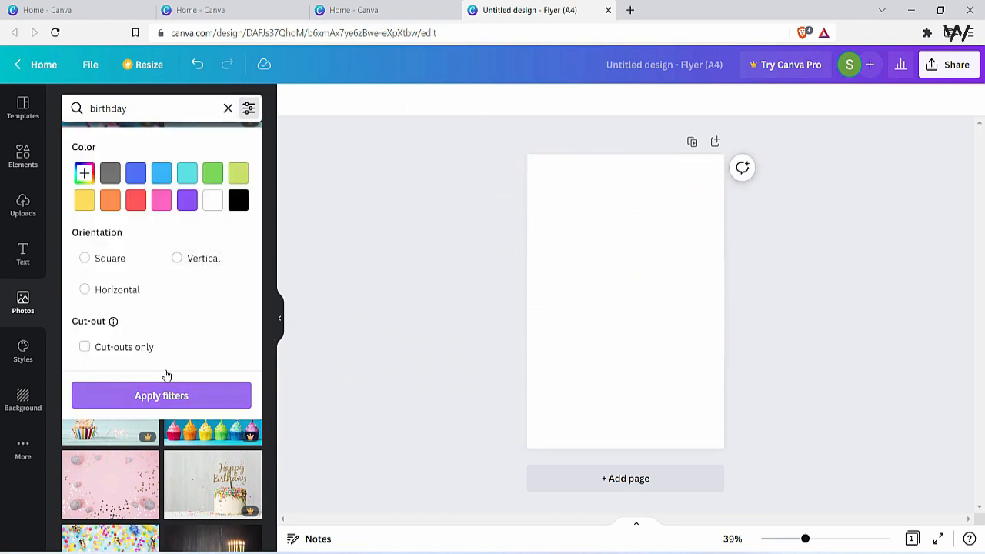
pyautogui.click(374, 198)
pyautogui.click(248, 108)
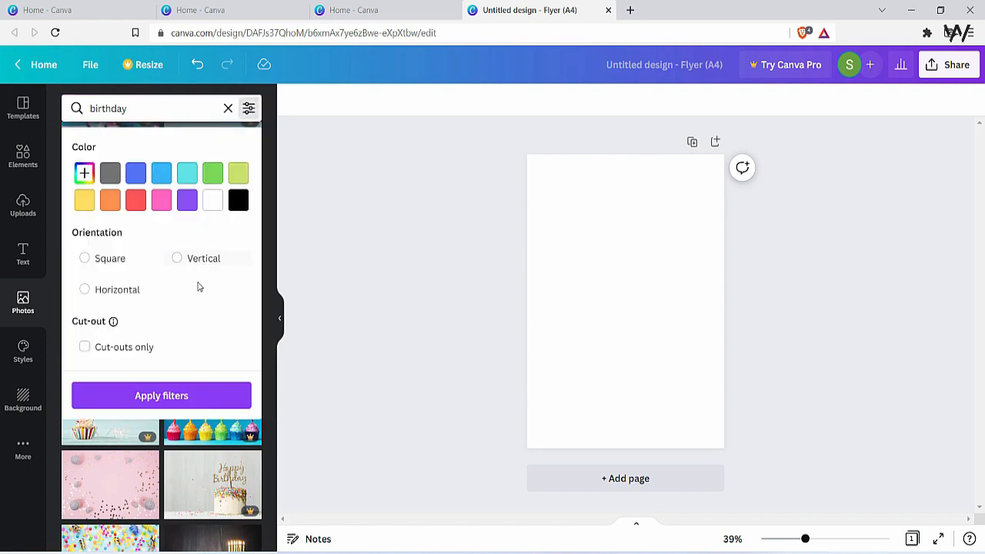
pyautogui.click(178, 258)
pyautogui.click(182, 396)
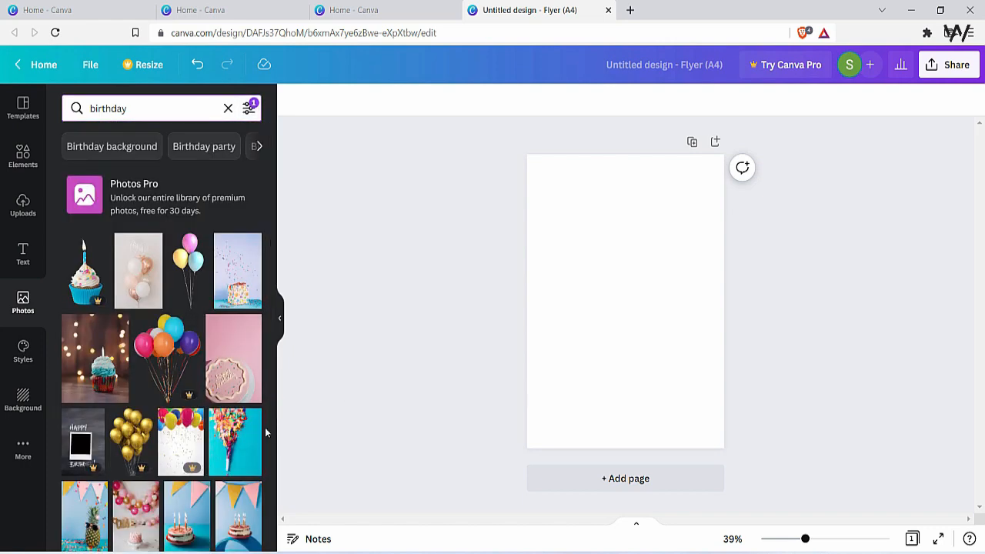
# Step: Try the confetti party popper photo on the flyer page and remove it
pyautogui.click(234, 439)
pyautogui.moveTo(679, 292); pyautogui.dragTo(655, 238)
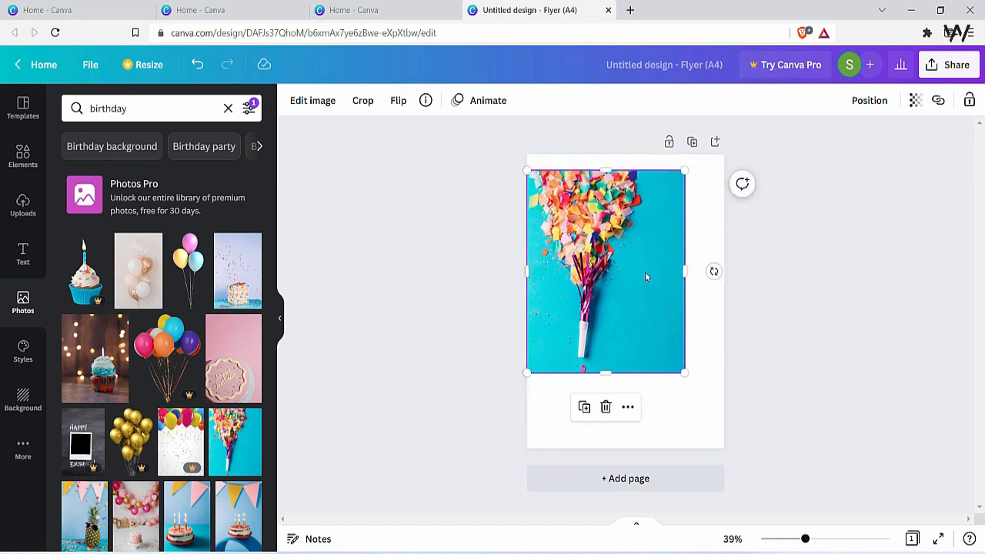
pyautogui.press('Delete')
# Step: Browse the vertical birthday photos and add the one of a cake with a lit sparkler to the flyer
pyautogui.scroll(-10, 193, 308)
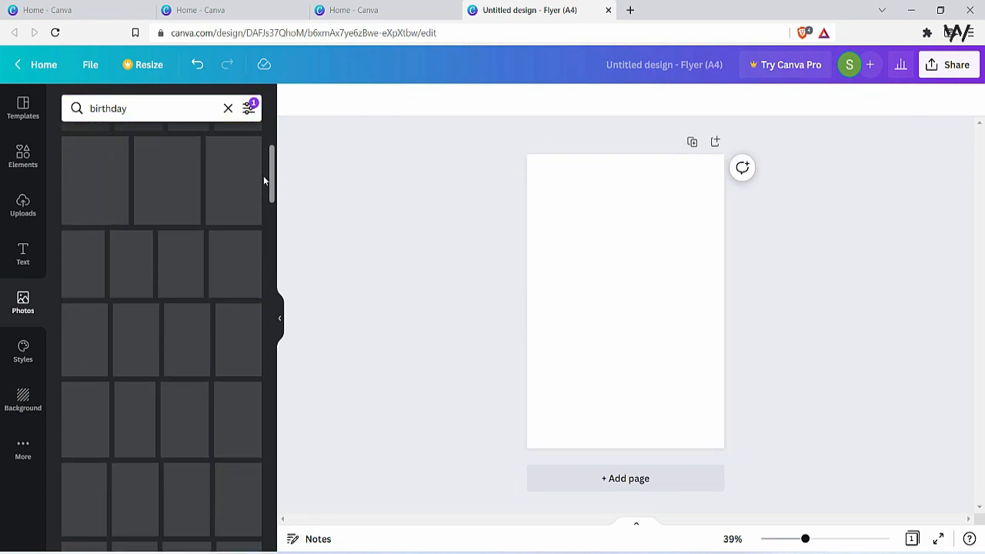
pyautogui.scroll(10, 263, 179)
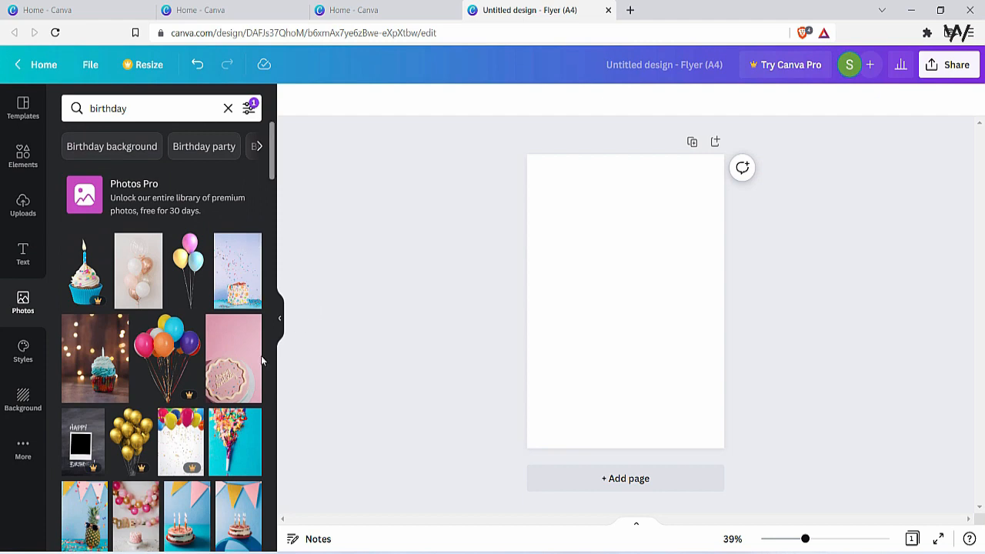
pyautogui.scroll(-10, 261, 355)
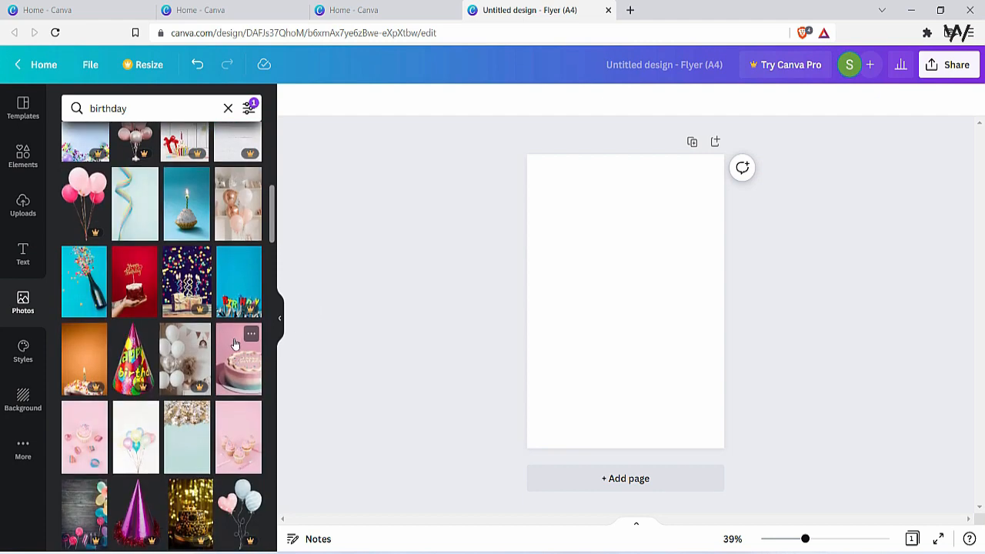
pyautogui.scroll(-3, 235, 344)
pyautogui.scroll(3, 231, 346)
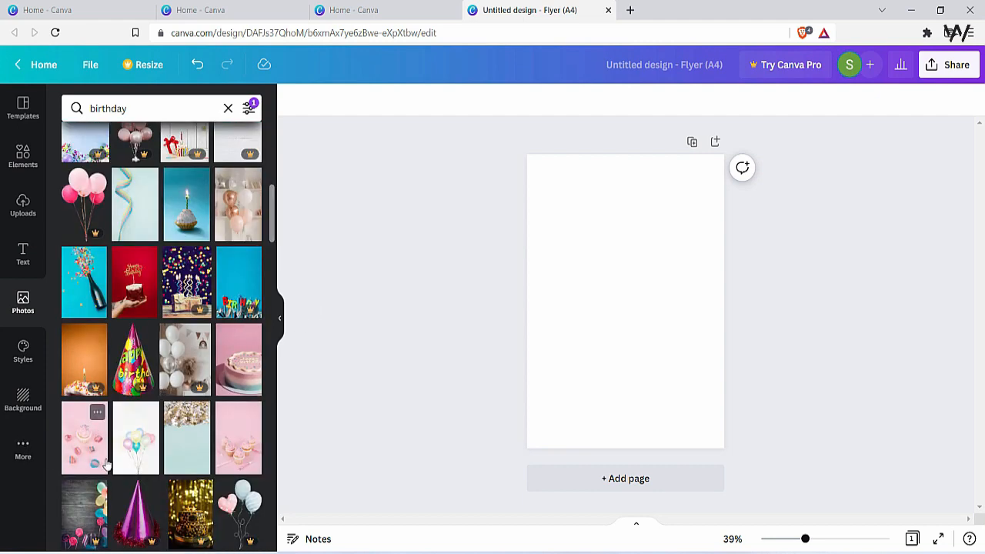
pyautogui.scroll(-4, 106, 464)
pyautogui.scroll(-3, 161, 457)
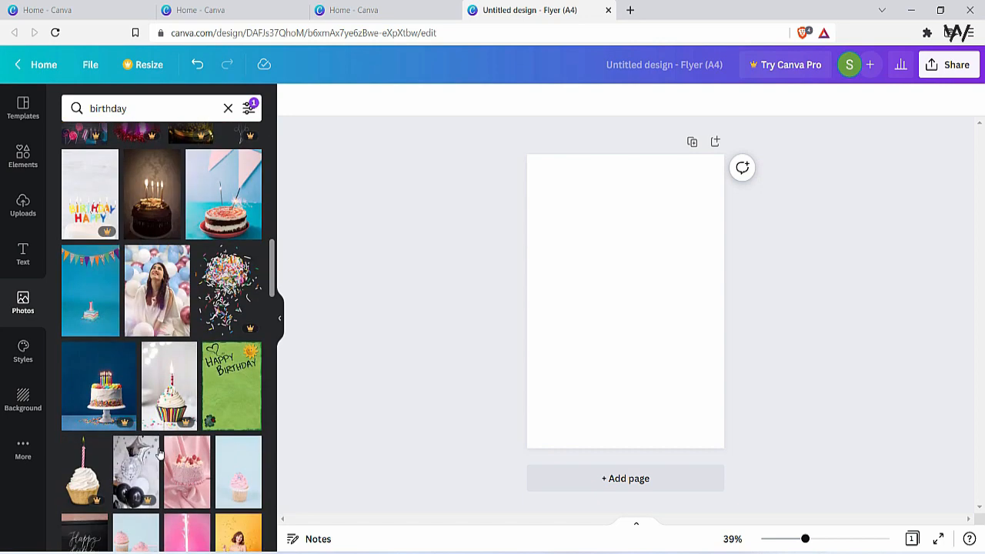
pyautogui.scroll(-8, 193, 446)
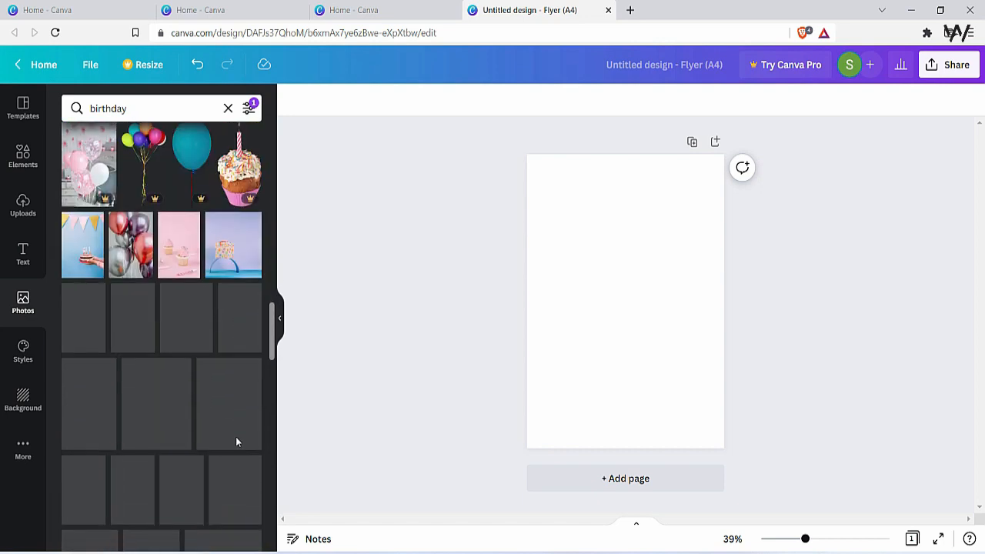
pyautogui.scroll(-5, 171, 451)
pyautogui.scroll(-3, 92, 267)
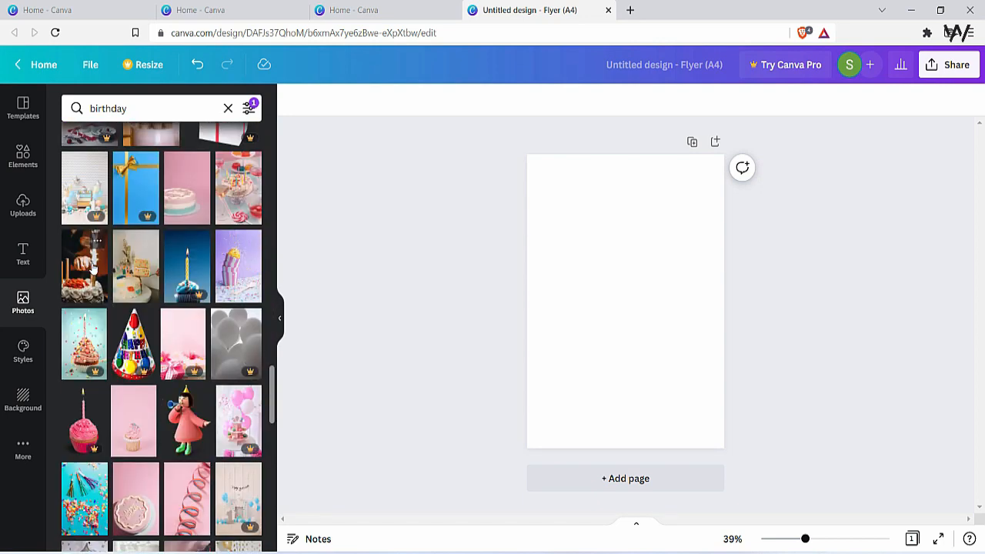
pyautogui.click(114, 274)
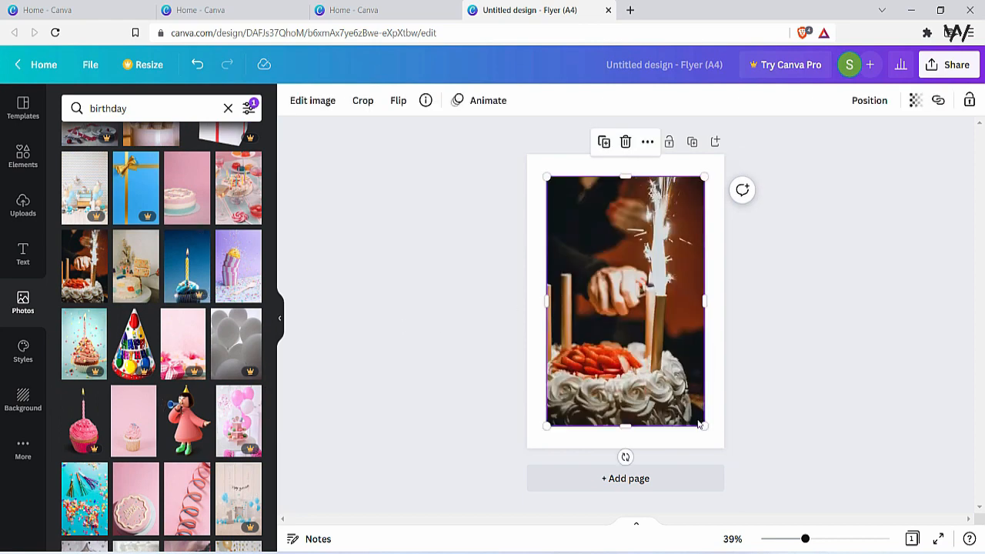
# Step: Try scaling down the sparkler cake photo and cropping its right side, and delete it from the flyer
pyautogui.moveTo(698, 424); pyautogui.dragTo(689, 394)
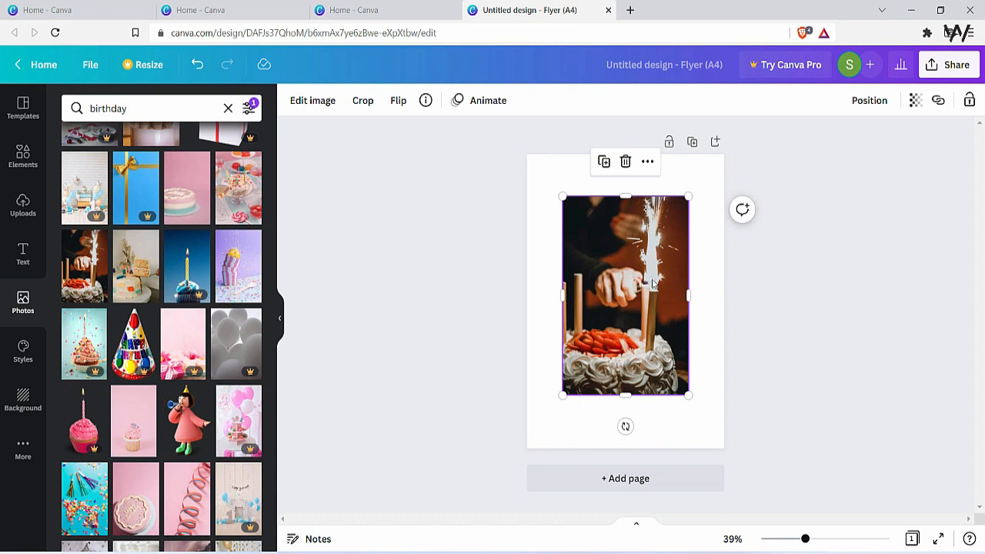
pyautogui.moveTo(690, 197); pyautogui.dragTo(670, 225)
pyautogui.moveTo(671, 311); pyautogui.dragTo(651, 302)
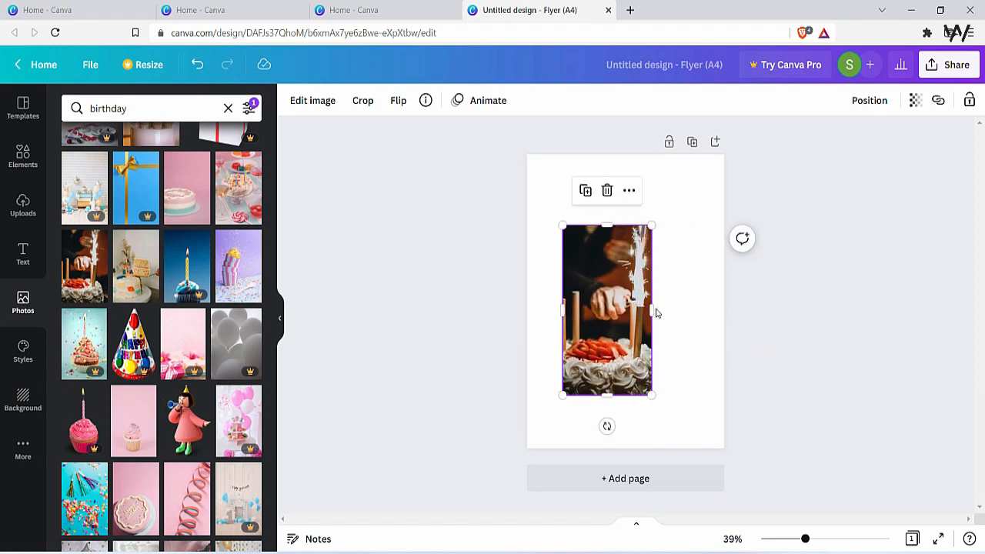
pyautogui.press('Delete')
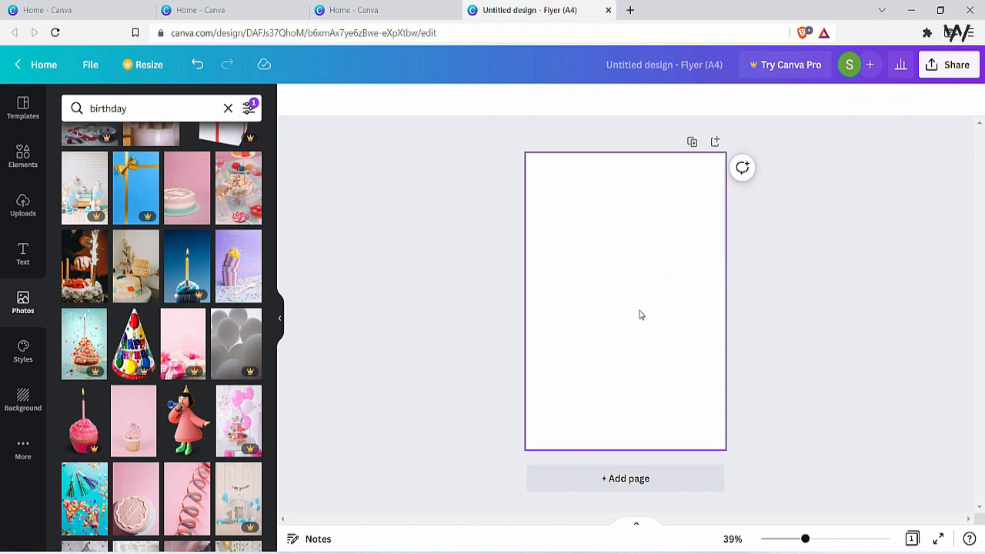
pyautogui.rightClick(651, 304)
# Step: Filter the birthday photos to horizontal orientation and browse them
pyautogui.click(249, 108)
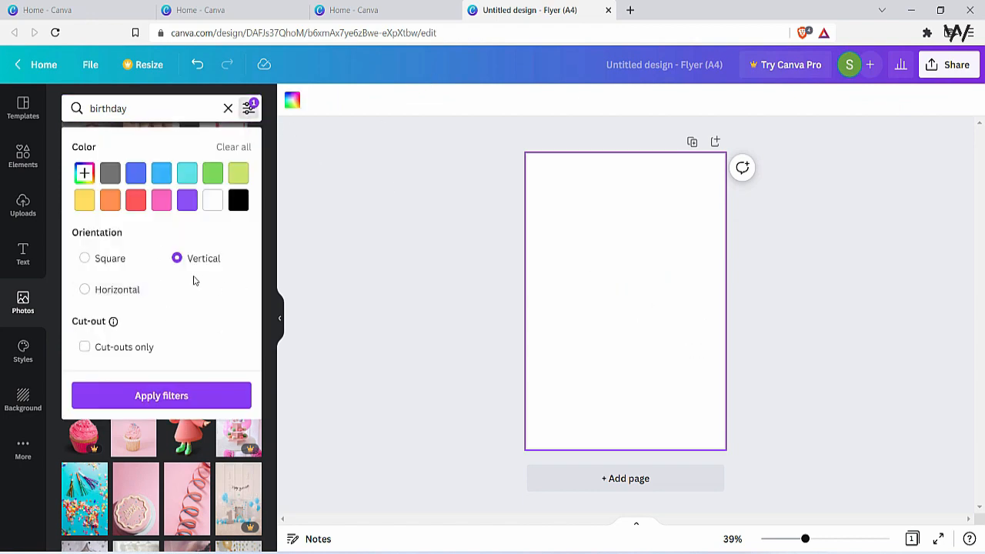
pyautogui.click(94, 289)
pyautogui.click(183, 398)
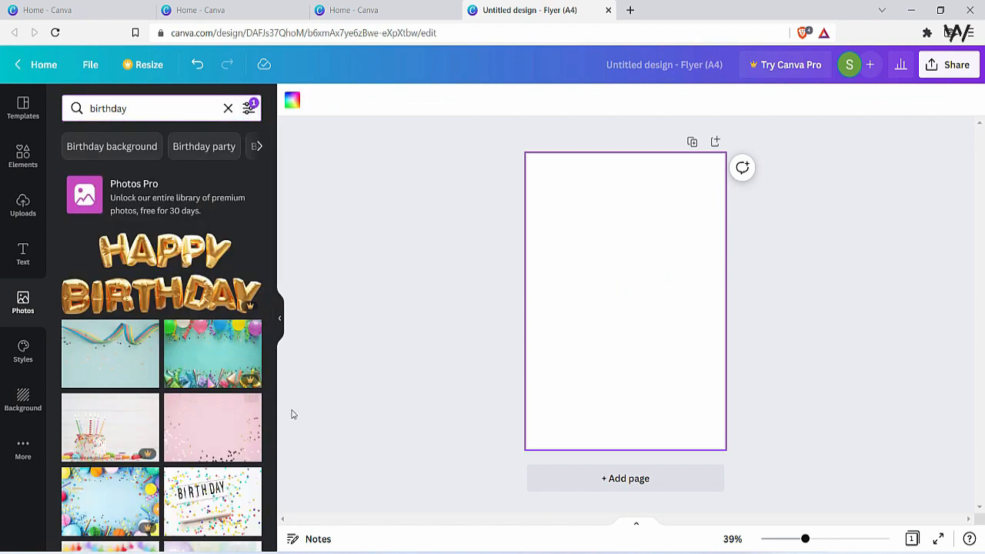
pyautogui.scroll(-1, 243, 387)
pyautogui.scroll(-8, 243, 387)
pyautogui.scroll(3, 213, 380)
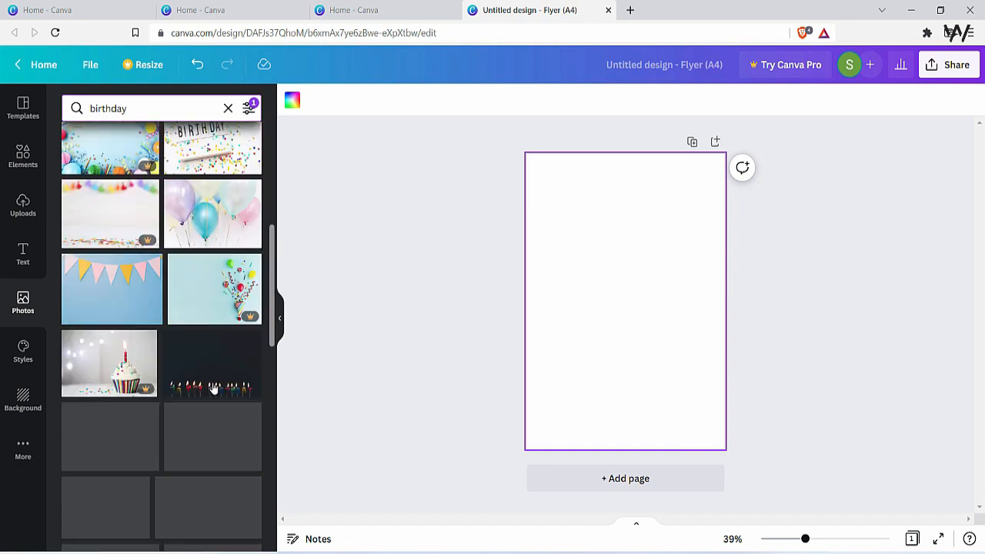
# Step: Replace the photo search with "pie" and look through the matching photos
pyautogui.click(227, 108)
pyautogui.write('pie')
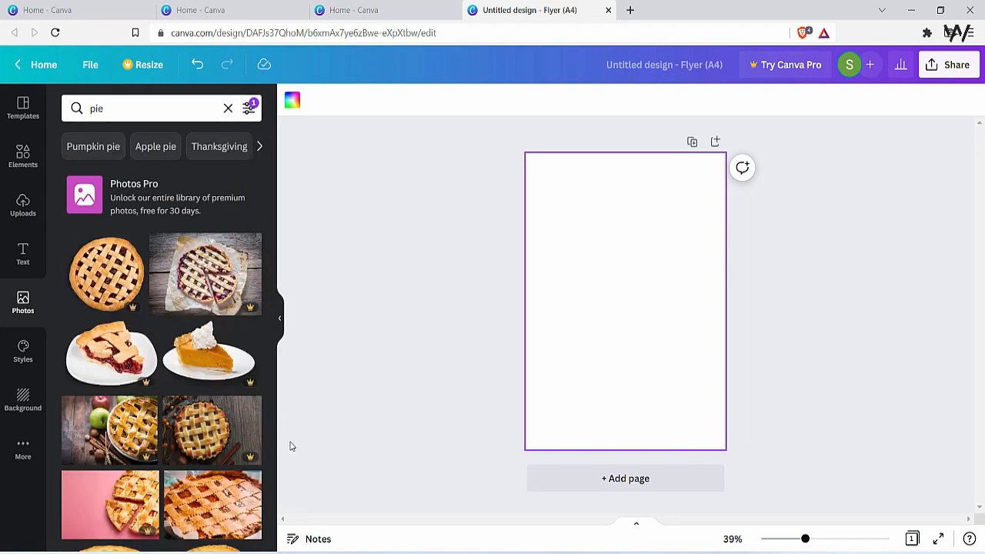
pyautogui.scroll(-3, 150, 408)
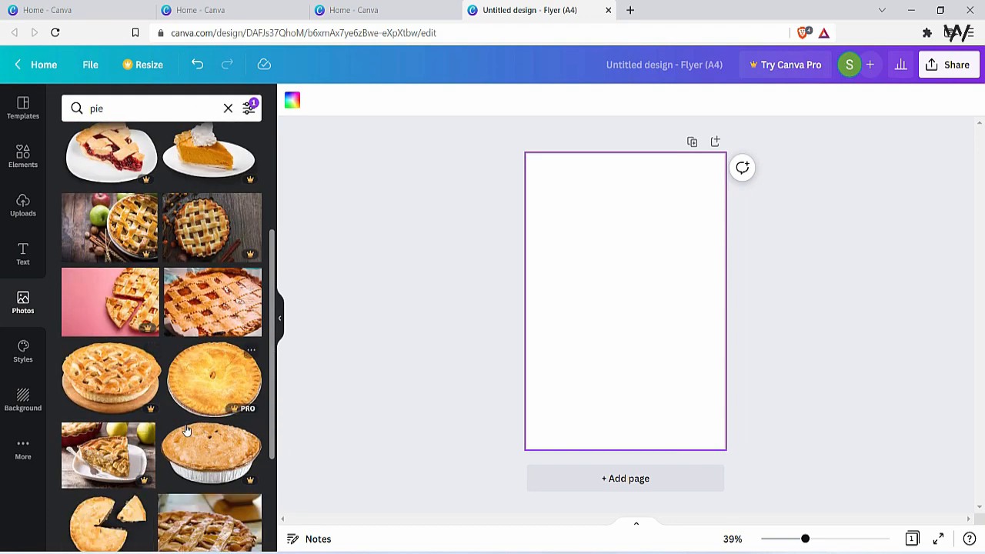
# Step: Browse the pie photos and add the one of hands cutting a pumpkin pie on a wooden table to the flyer
pyautogui.scroll(-6, 186, 431)
pyautogui.click(110, 232)
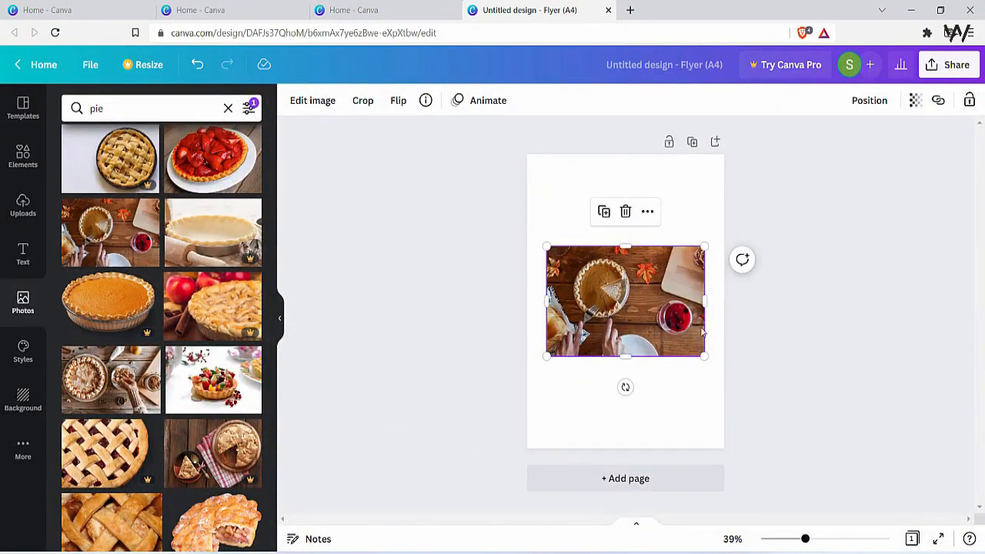
pyautogui.moveTo(706, 360)
pyautogui.mouseDown()
pyautogui.moveTo(731, 391)
pyautogui.moveTo(684, 347)
pyautogui.moveTo(701, 360)
pyautogui.mouseUp()
# Step: Crop the photo's right, left and bottom sides to frame the pumpkin pie, and center the photo horizontally on the page
pyautogui.moveTo(805, 543); pyautogui.dragTo(822, 541)
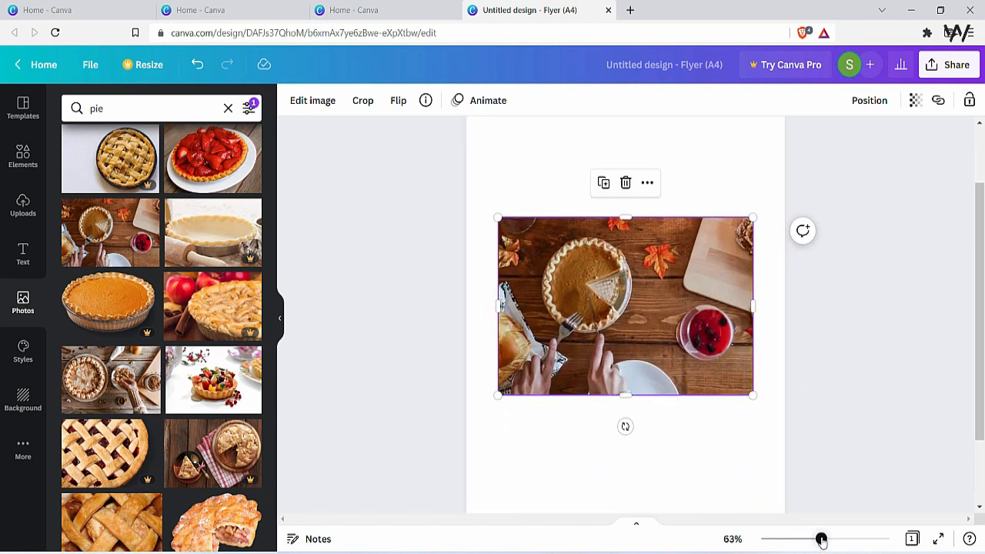
pyautogui.moveTo(750, 308); pyautogui.dragTo(688, 293)
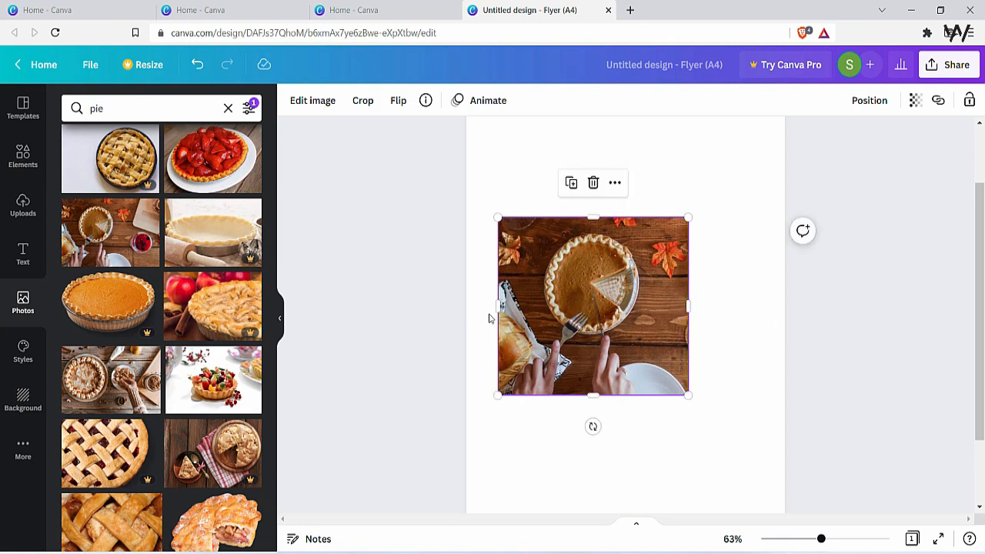
pyautogui.moveTo(501, 306); pyautogui.dragTo(519, 306)
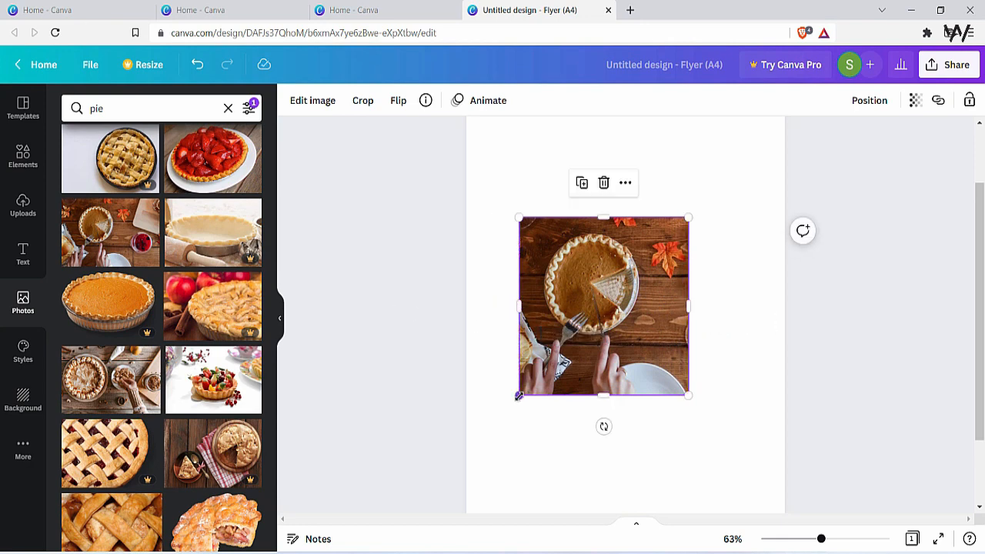
pyautogui.moveTo(518, 396)
pyautogui.mouseDown()
pyautogui.moveTo(548, 364)
pyautogui.moveTo(534, 378)
pyautogui.moveTo(541, 403)
pyautogui.moveTo(607, 292)
pyautogui.moveTo(516, 437)
pyautogui.moveTo(520, 397)
pyautogui.moveTo(587, 347)
pyautogui.moveTo(528, 412)
pyautogui.mouseUp()
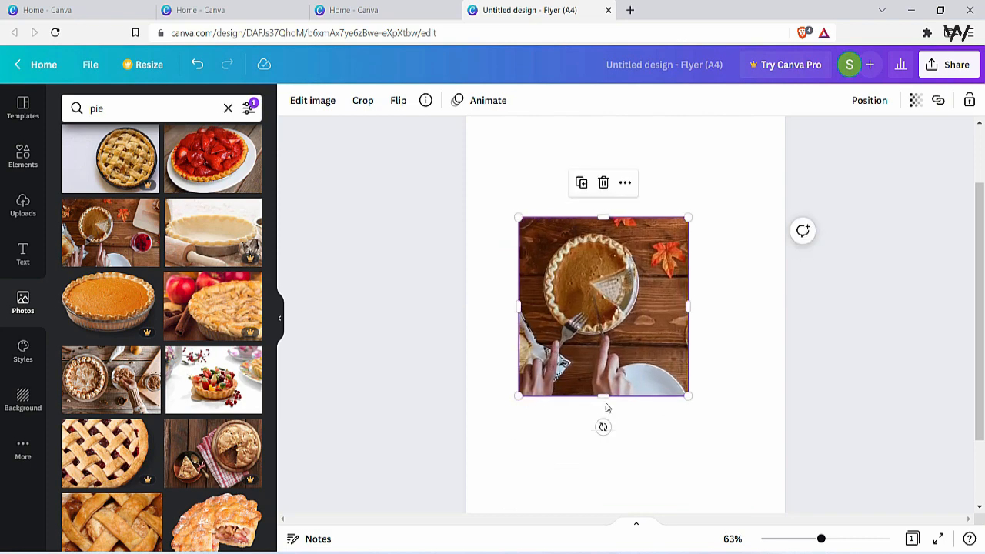
pyautogui.moveTo(604, 397); pyautogui.dragTo(604, 359)
pyautogui.moveTo(688, 290); pyautogui.dragTo(651, 298)
pyautogui.moveTo(591, 300); pyautogui.dragTo(631, 303)
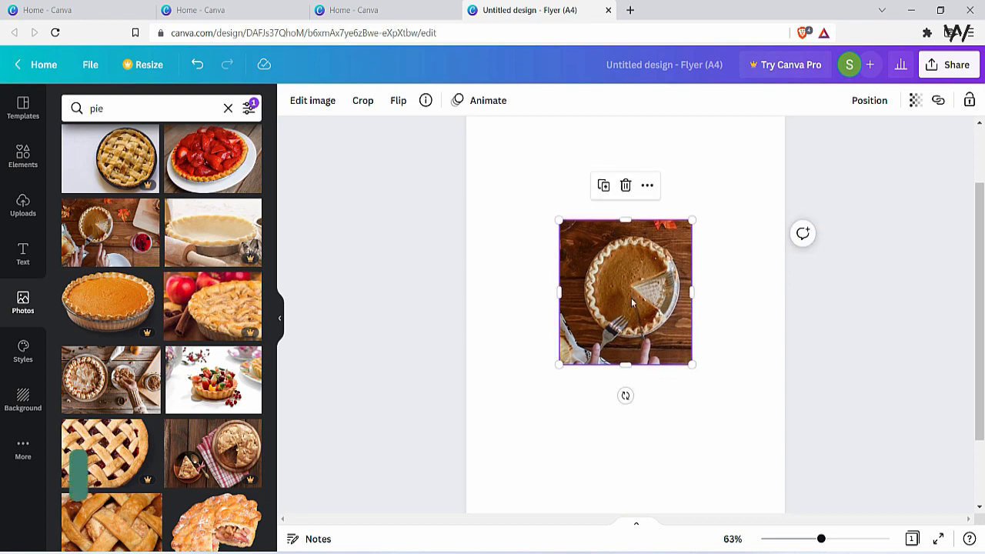
# Step: Shift the picture slightly up and left inside its crop frame around the pumpkin pie
pyautogui.doubleClick(631, 303)
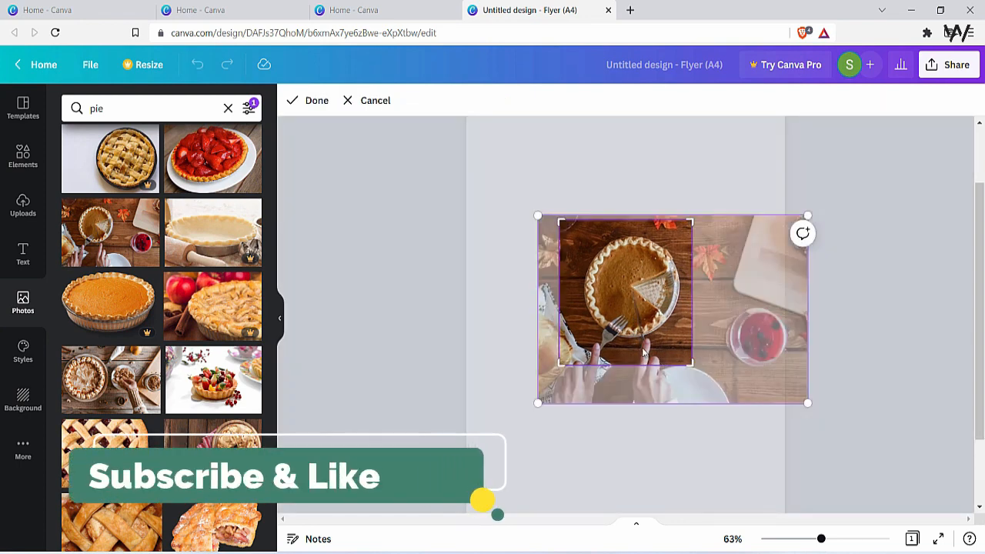
pyautogui.moveTo(651, 338)
pyautogui.mouseDown()
pyautogui.moveTo(627, 331)
pyautogui.moveTo(641, 335)
pyautogui.mouseUp()
pyautogui.doubleClick(641, 335)
pyautogui.doubleClick(643, 333)
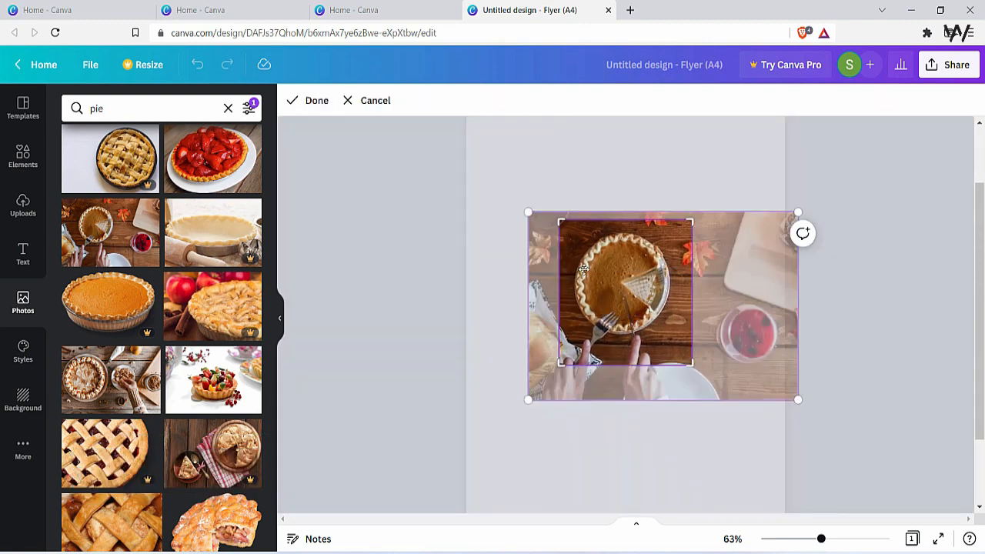
pyautogui.moveTo(584, 268); pyautogui.dragTo(464, 288)
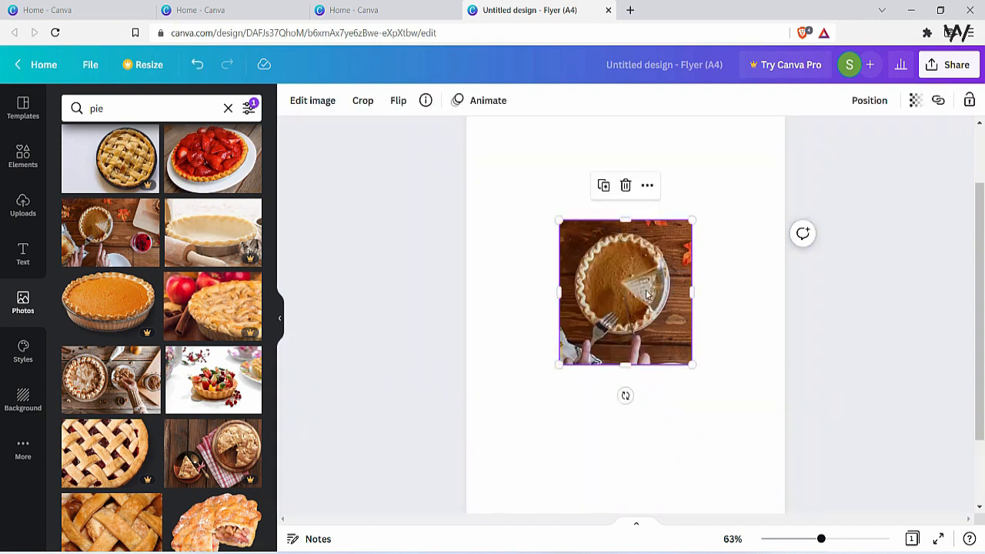
# Step: Reposition the picture inside its crop frame to show the glass of red berries instead of the pie
pyautogui.doubleClick(648, 296)
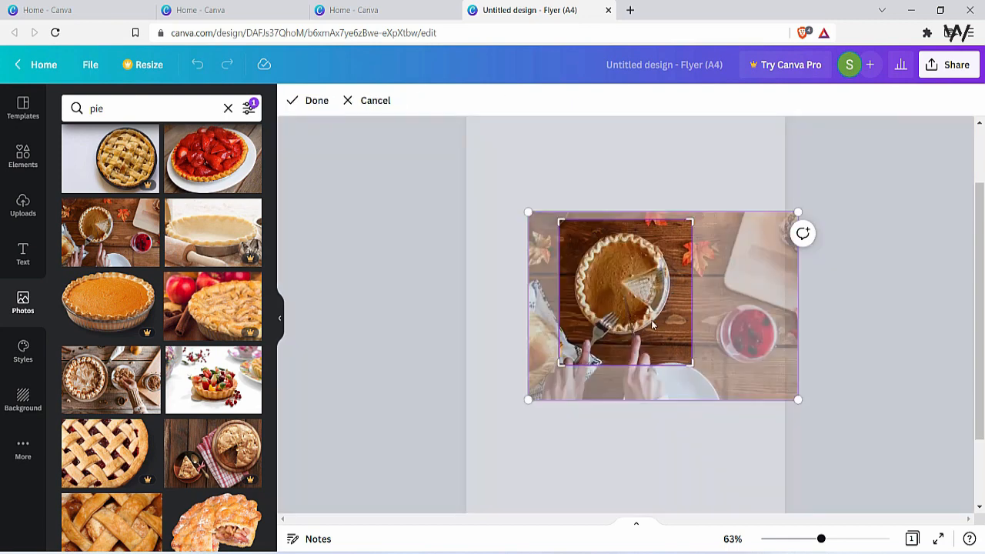
pyautogui.moveTo(652, 326); pyautogui.dragTo(521, 280)
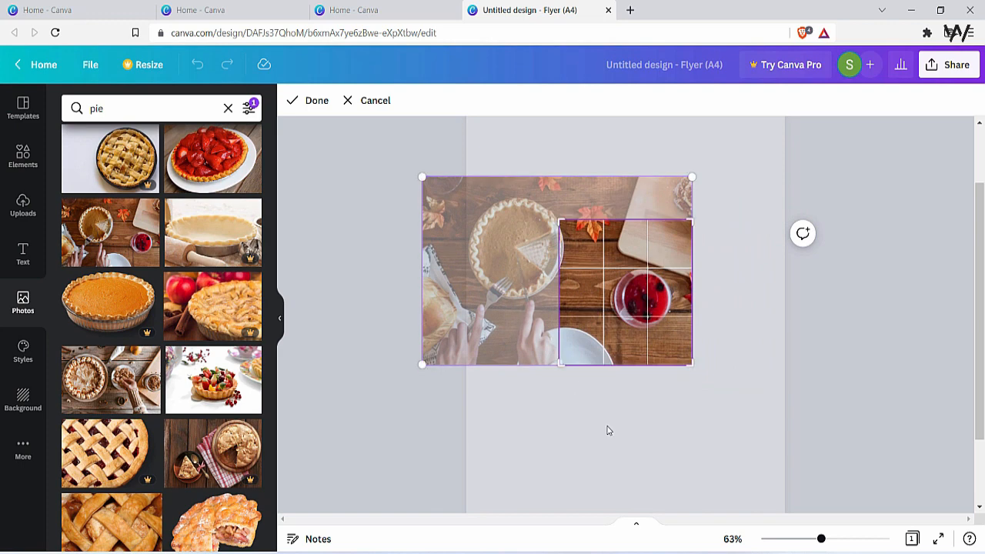
pyautogui.click(609, 431)
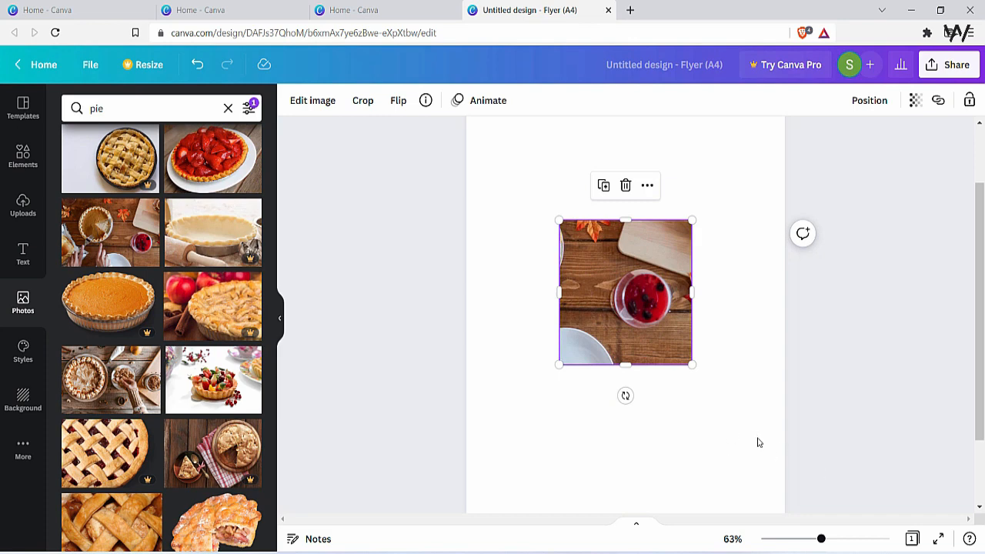
pyautogui.click(718, 450)
# Step: Scale the berry-glass photo up slightly and crop in its bottom, right and left sides
pyautogui.click(666, 333)
pyautogui.moveTo(691, 363)
pyautogui.mouseDown()
pyautogui.moveTo(725, 403)
pyautogui.moveTo(655, 306)
pyautogui.moveTo(706, 365)
pyautogui.mouseUp()
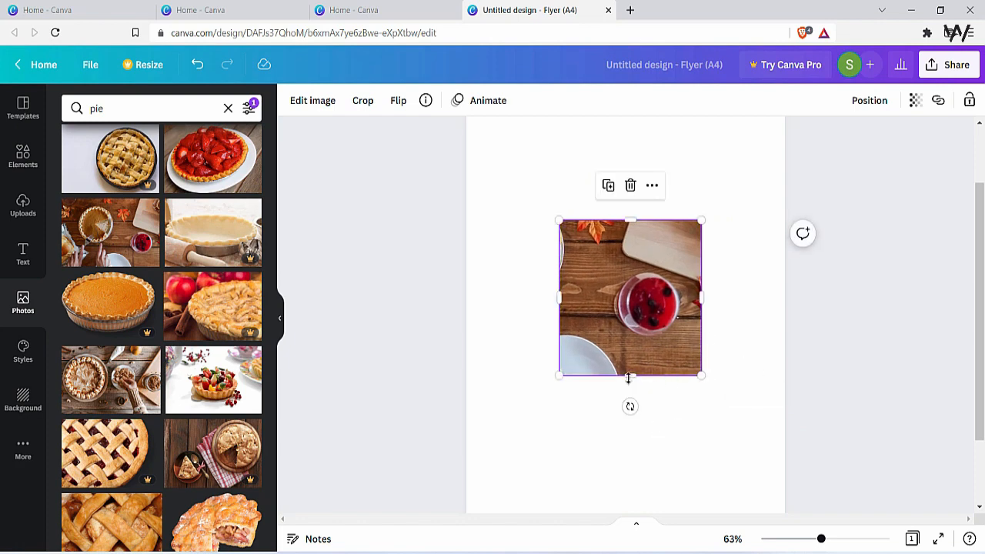
pyautogui.moveTo(631, 374)
pyautogui.mouseDown()
pyautogui.moveTo(628, 347)
pyautogui.moveTo(631, 364)
pyautogui.mouseUp()
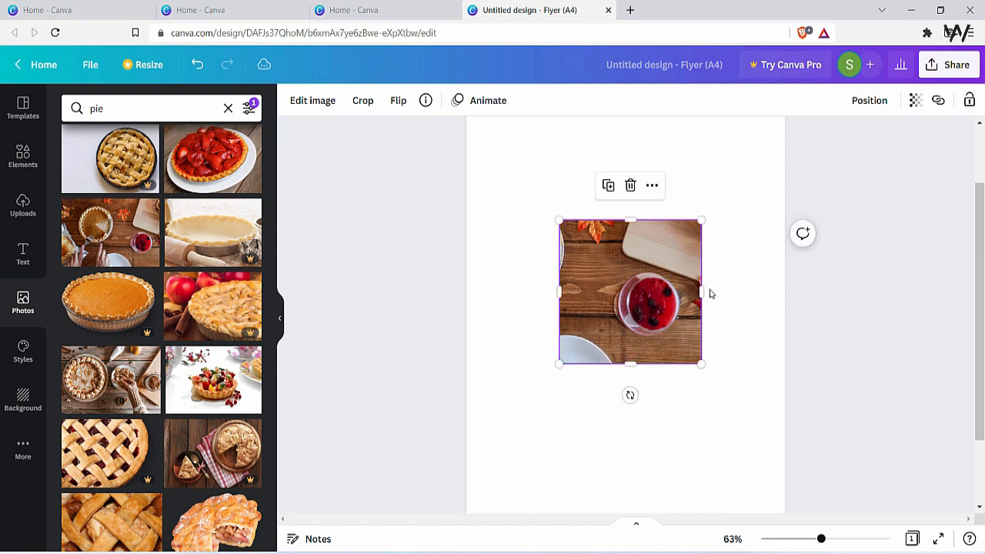
pyautogui.moveTo(702, 292); pyautogui.dragTo(691, 291)
pyautogui.moveTo(560, 291); pyautogui.dragTo(574, 291)
# Step: Reposition the picture inside its crop frame to show the pumpkin pie again, and enlarge the photo and move it on the page
pyautogui.doubleClick(645, 310)
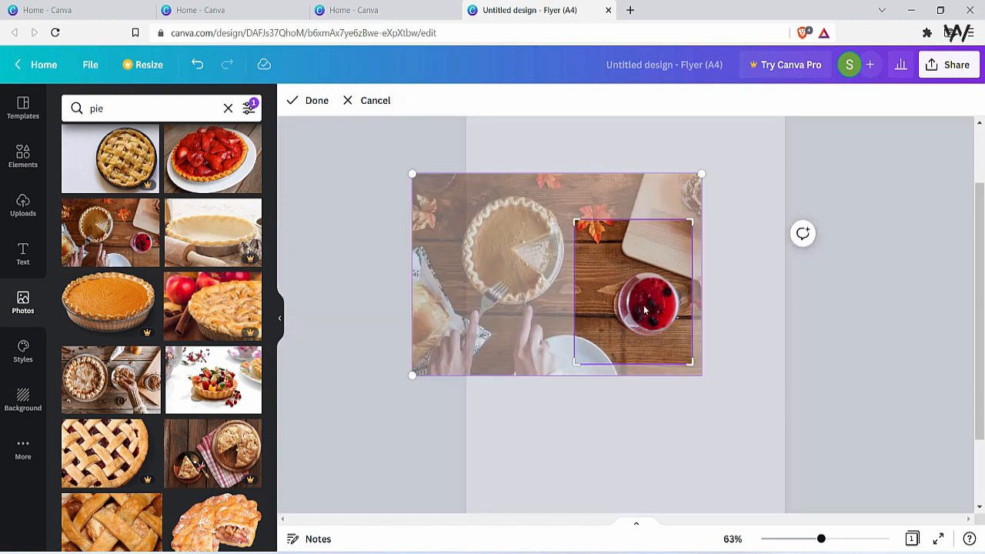
pyautogui.moveTo(631, 322); pyautogui.dragTo(754, 374)
pyautogui.click(743, 367)
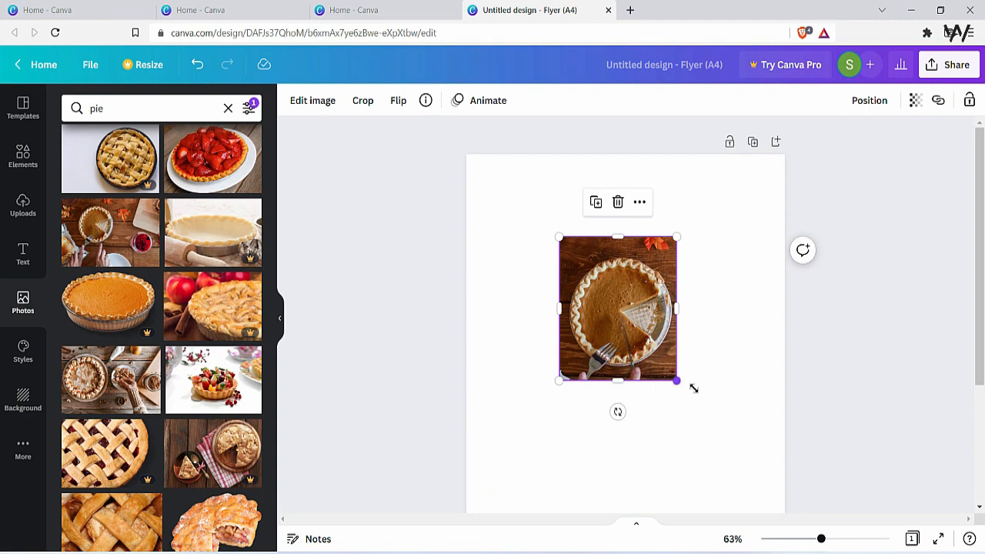
pyautogui.moveTo(677, 381); pyautogui.dragTo(718, 400)
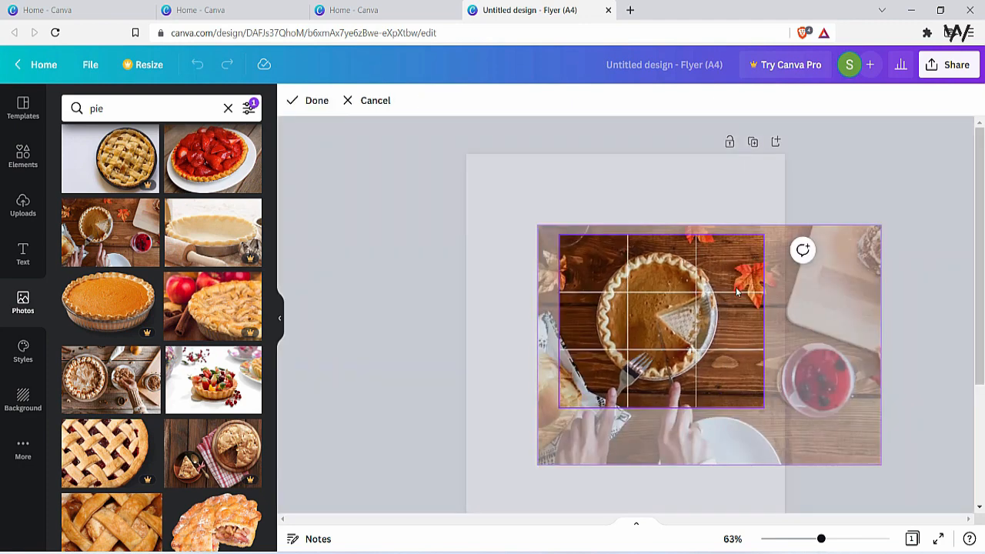
pyautogui.moveTo(740, 290); pyautogui.dragTo(734, 292)
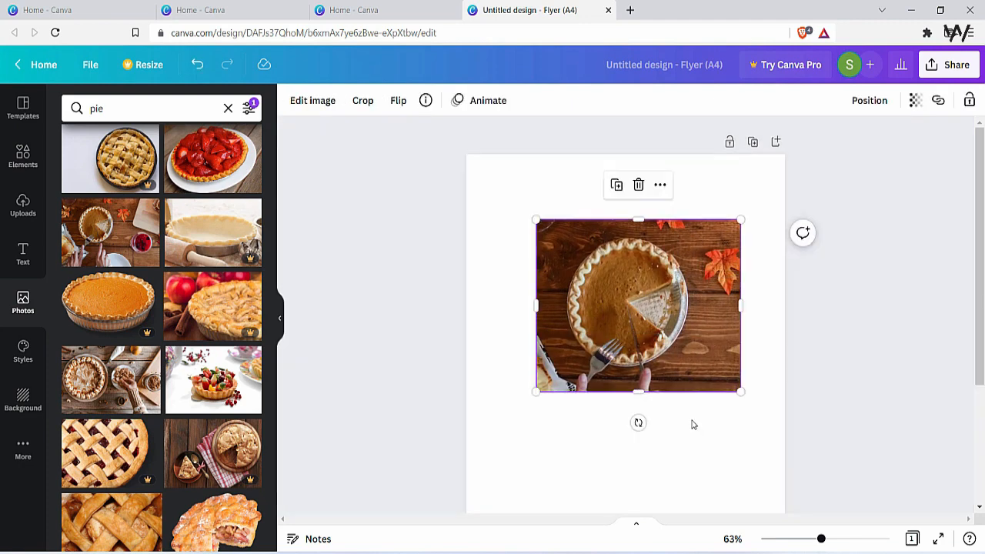
# Step: Try flipping the pie photo horizontally and vertically, and flip it back to its original orientation
pyautogui.click(398, 101)
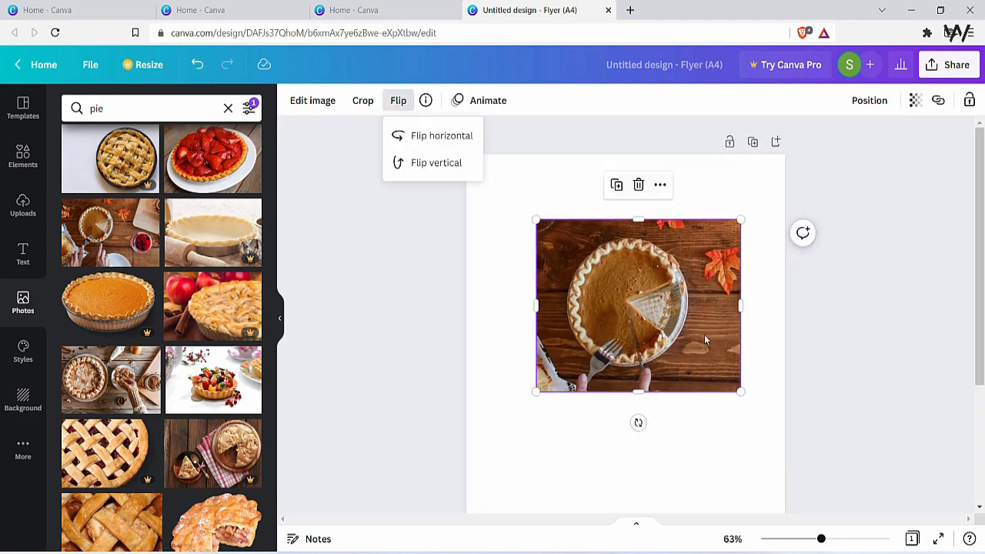
pyautogui.click(428, 140)
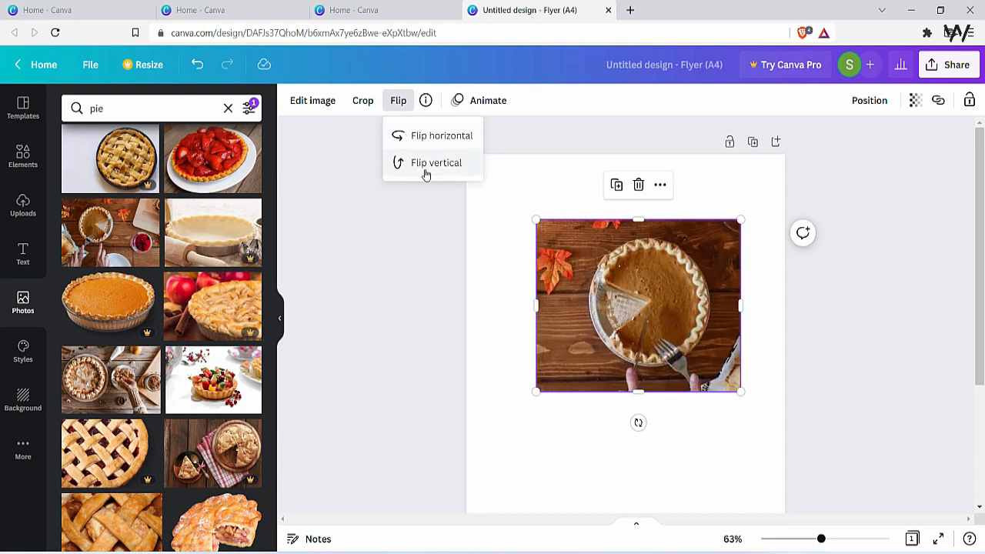
pyautogui.click(426, 172)
pyautogui.click(426, 172)
pyautogui.click(416, 138)
pyautogui.click(435, 138)
pyautogui.click(440, 163)
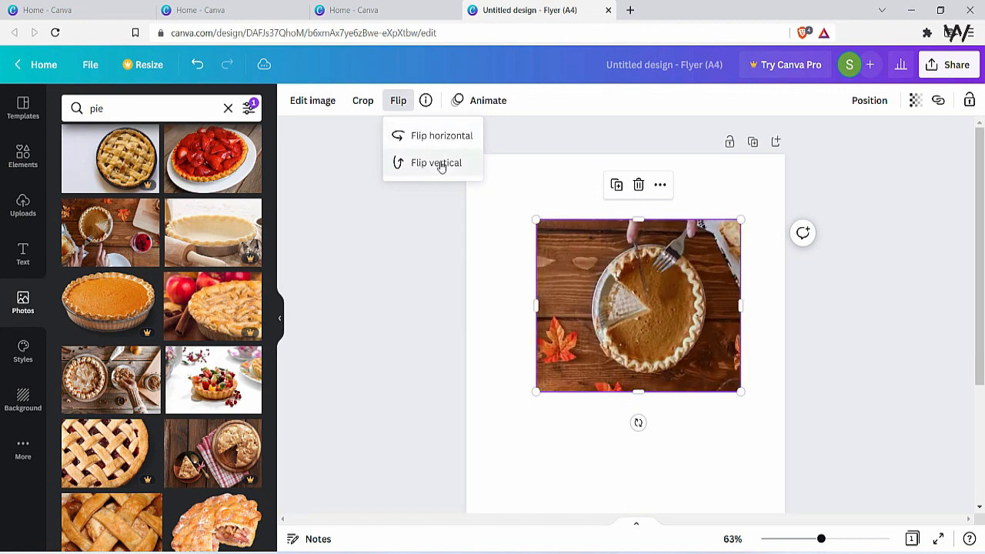
pyautogui.click(440, 164)
pyautogui.click(444, 139)
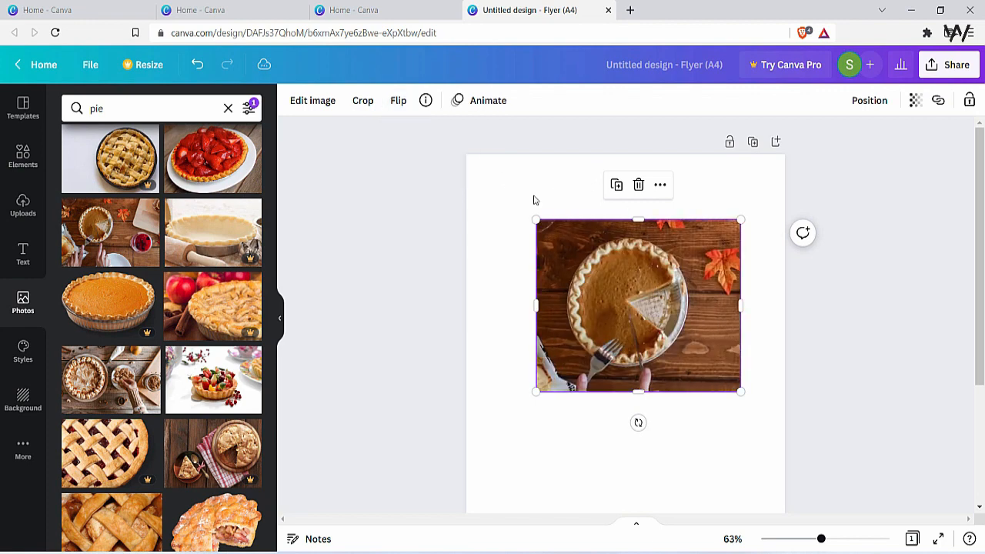
# Step: Look through the pie photo's effects, filters and adjustment settings, and scale the photo down slightly
pyautogui.click(304, 102)
pyautogui.scroll(-3, 228, 298)
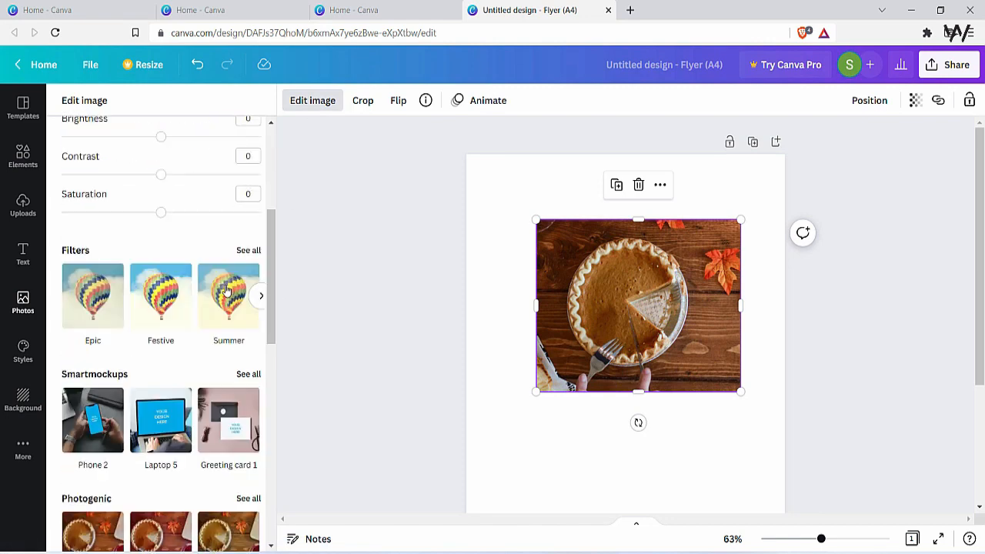
pyautogui.scroll(2, 147, 229)
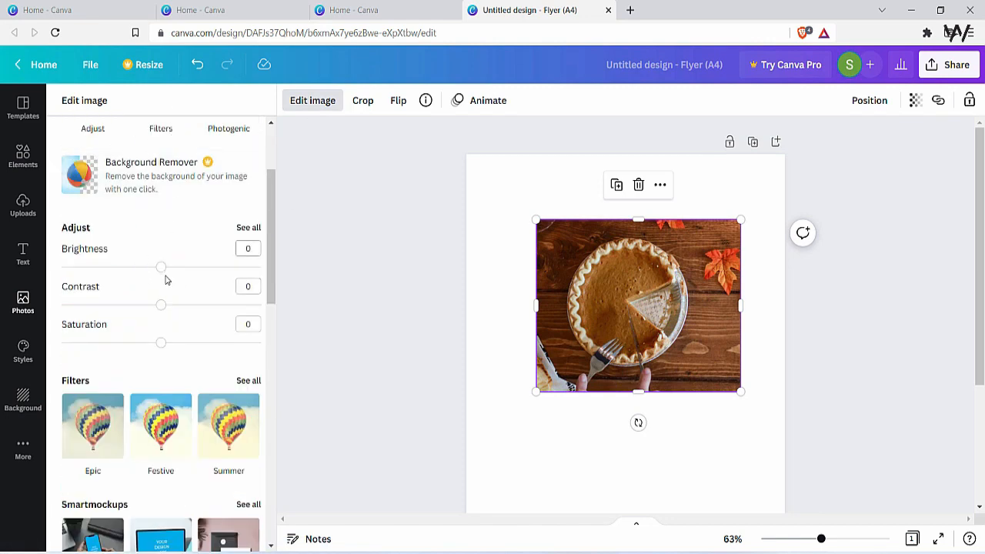
pyautogui.scroll(-4, 220, 307)
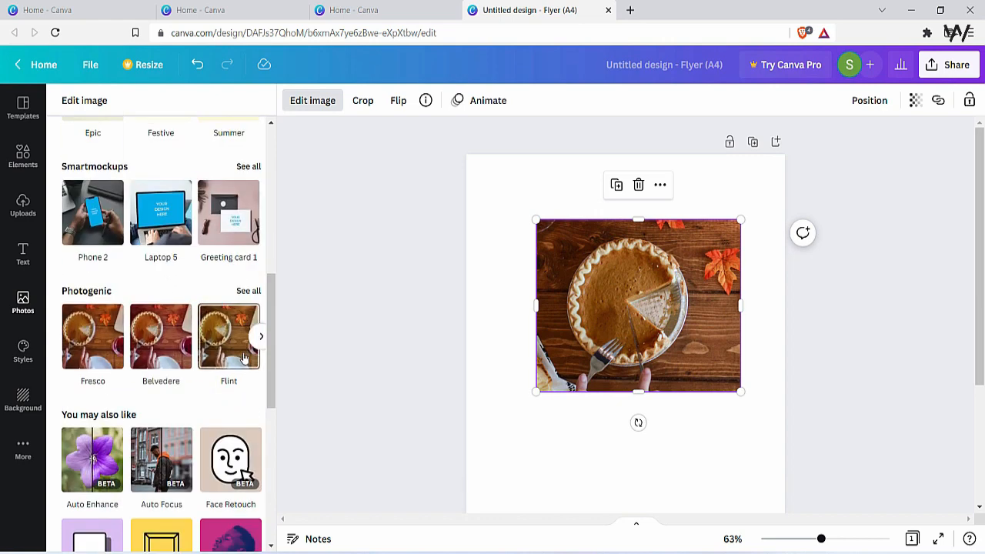
pyautogui.scroll(6, 244, 345)
pyautogui.scroll(1, 198, 269)
pyautogui.click(66, 231)
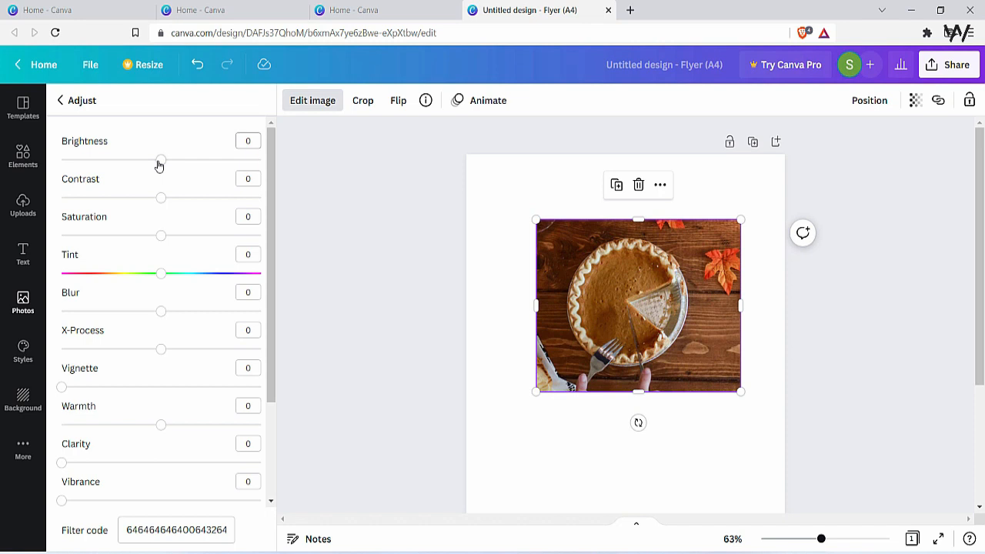
pyautogui.click(72, 104)
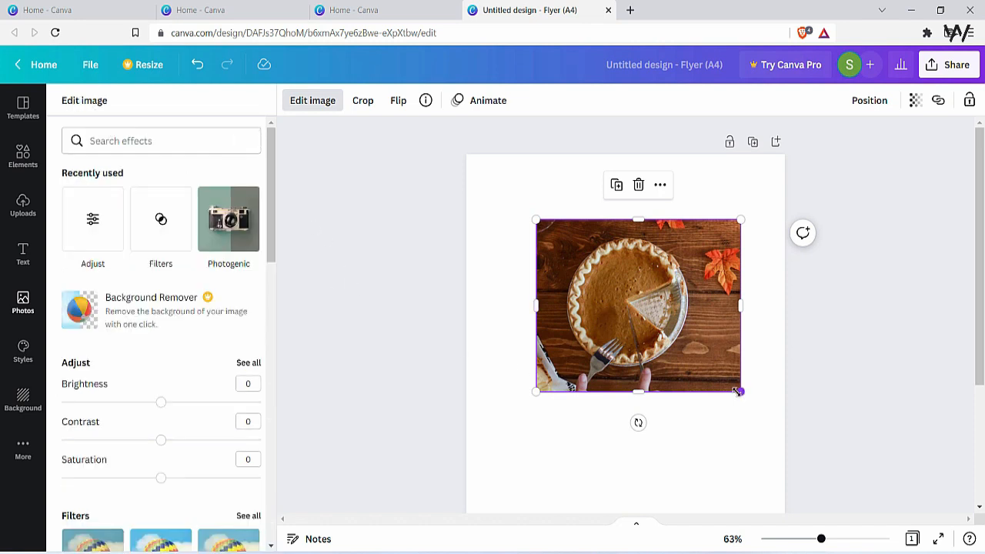
pyautogui.moveTo(740, 391); pyautogui.dragTo(711, 378)
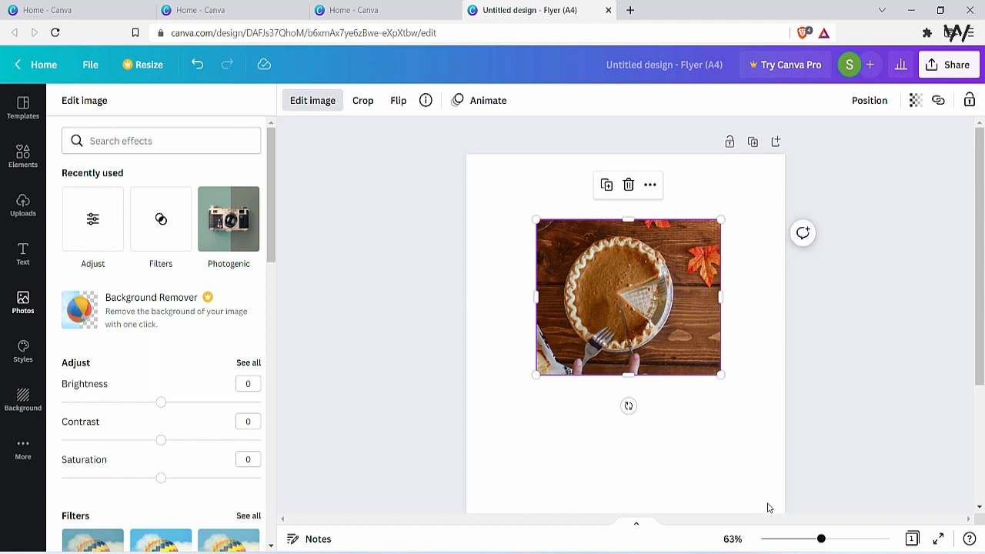
# Step: Try placing the uploaded lasagna photo below the pie photo, and delete it from the flyer
pyautogui.click(23, 205)
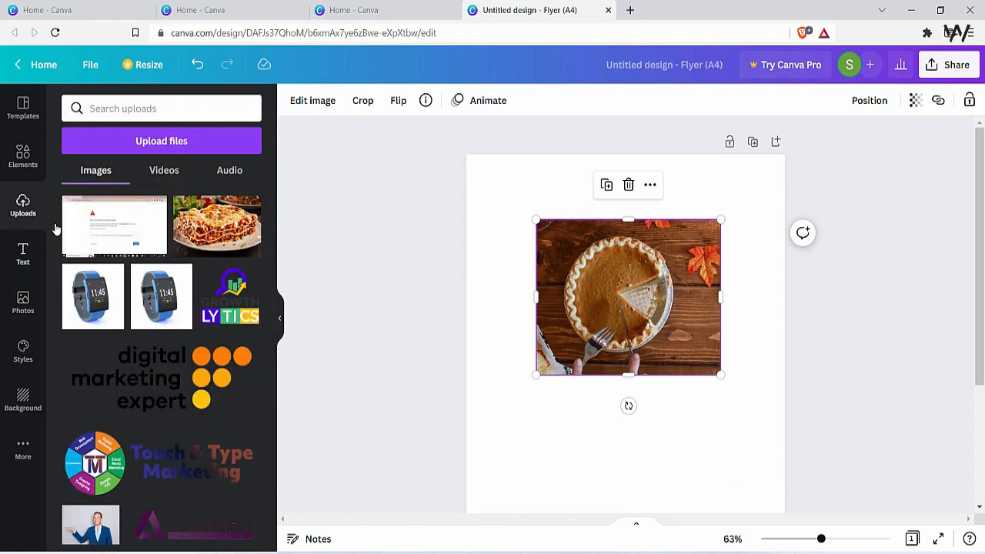
pyautogui.click(66, 223)
pyautogui.moveTo(599, 411); pyautogui.dragTo(602, 423)
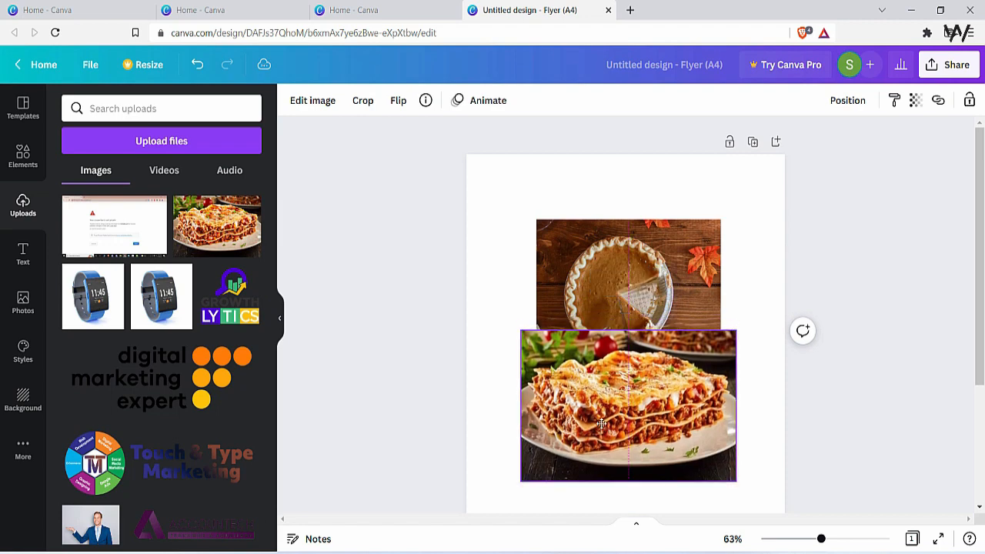
pyautogui.press('Delete')
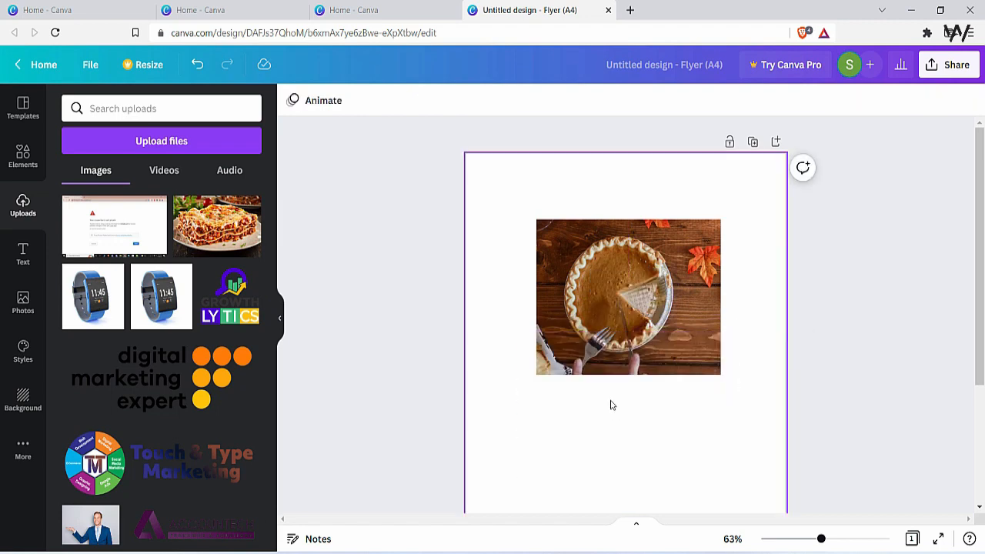
# Step: Check the pie photo's crop area without changing it, and open the Photogenic effects for the photo
pyautogui.doubleClick(634, 283)
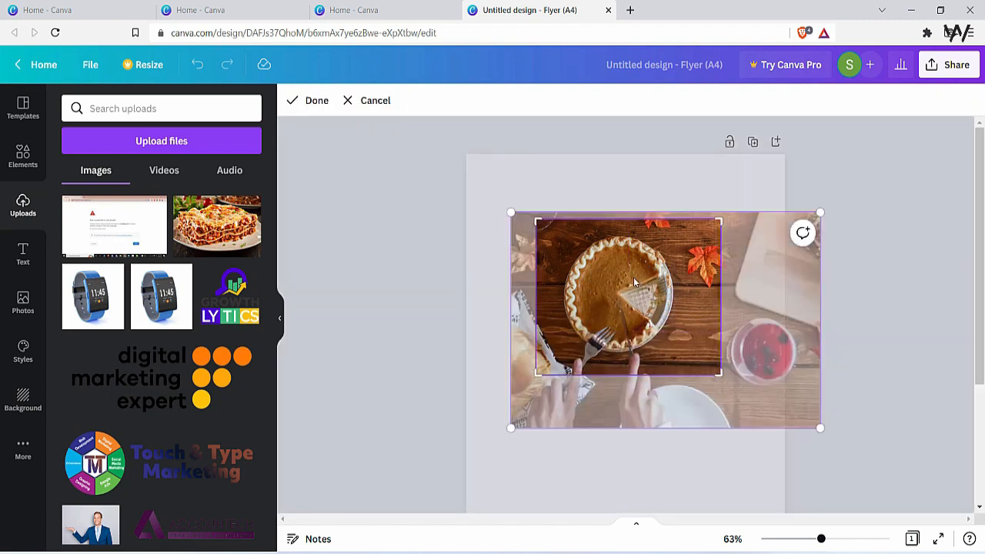
pyautogui.click(679, 468)
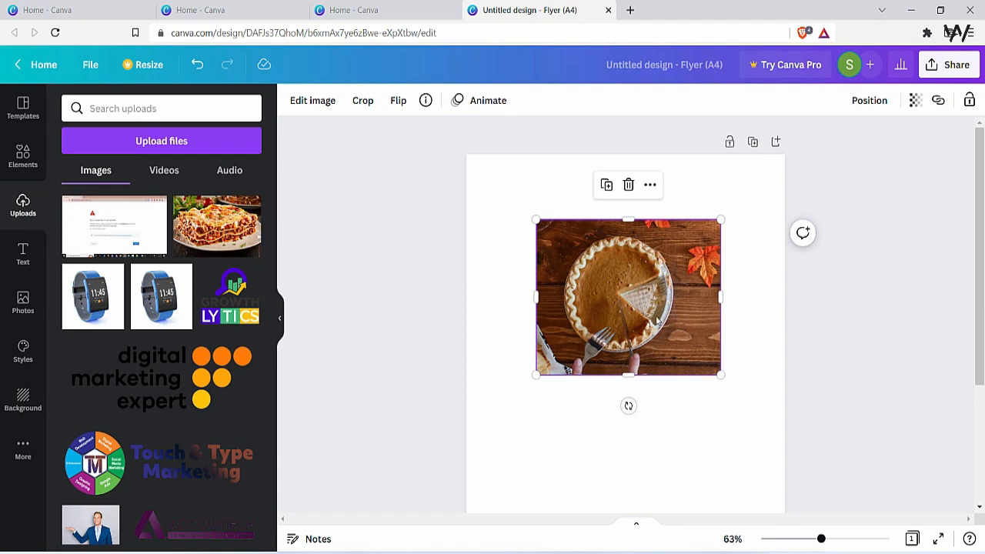
pyautogui.click(309, 97)
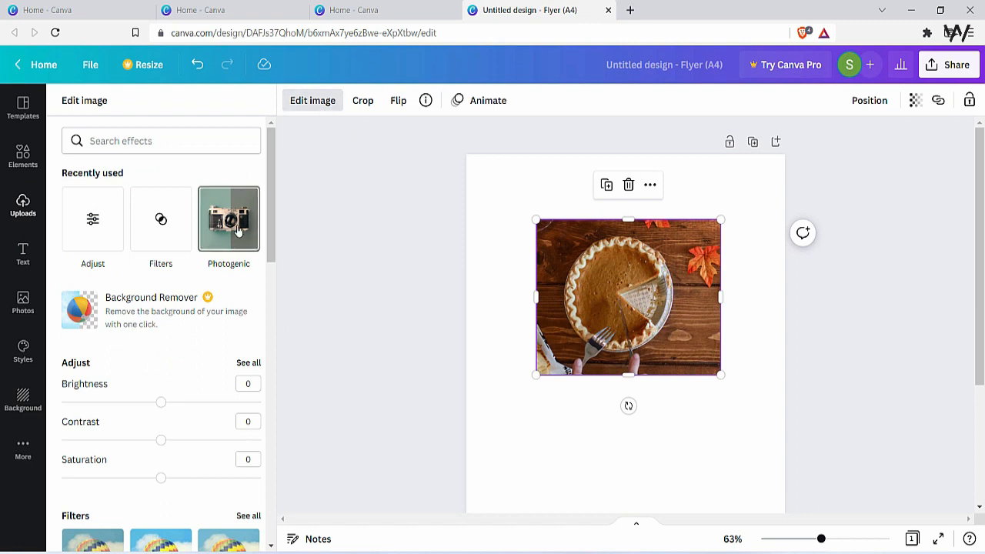
pyautogui.click(238, 230)
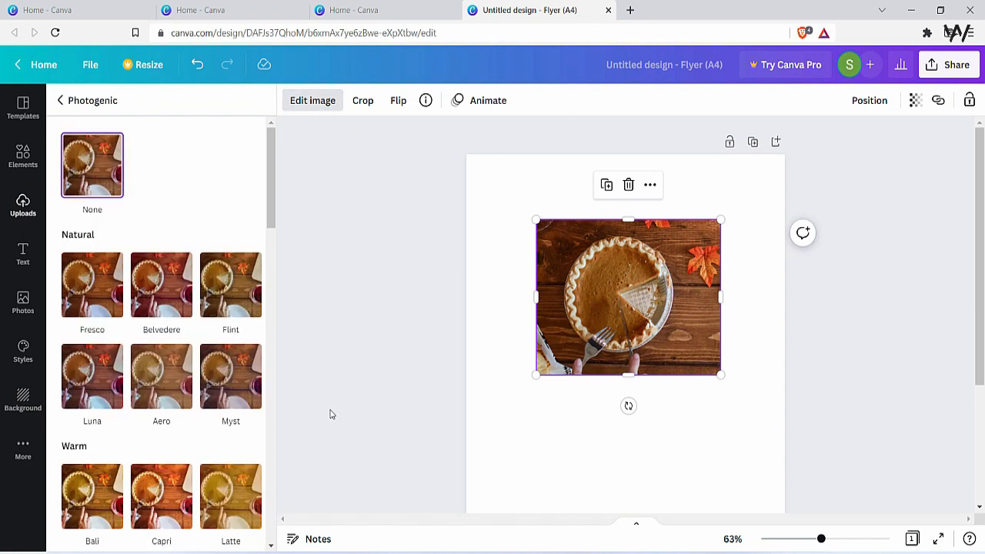
# Step: Try the Fresco and Belvedere Photogenic effects on the pie photo, and enlarge the photo slightly
pyautogui.click(93, 285)
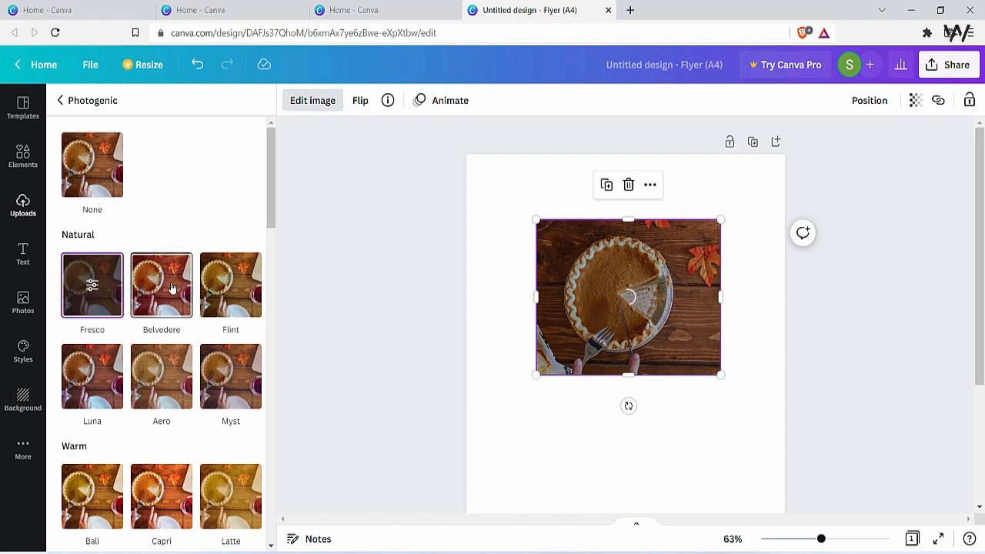
pyautogui.click(172, 287)
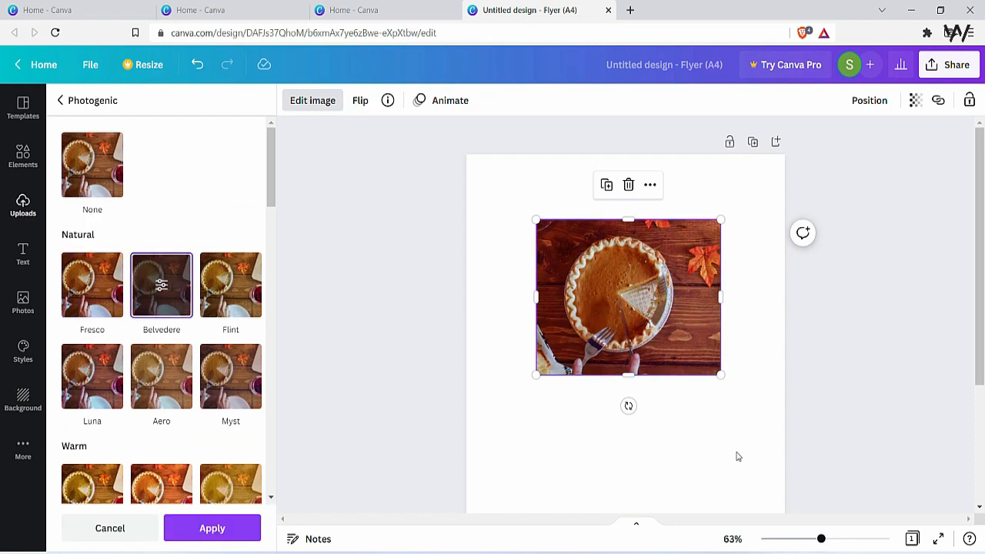
pyautogui.moveTo(716, 375); pyautogui.dragTo(695, 381)
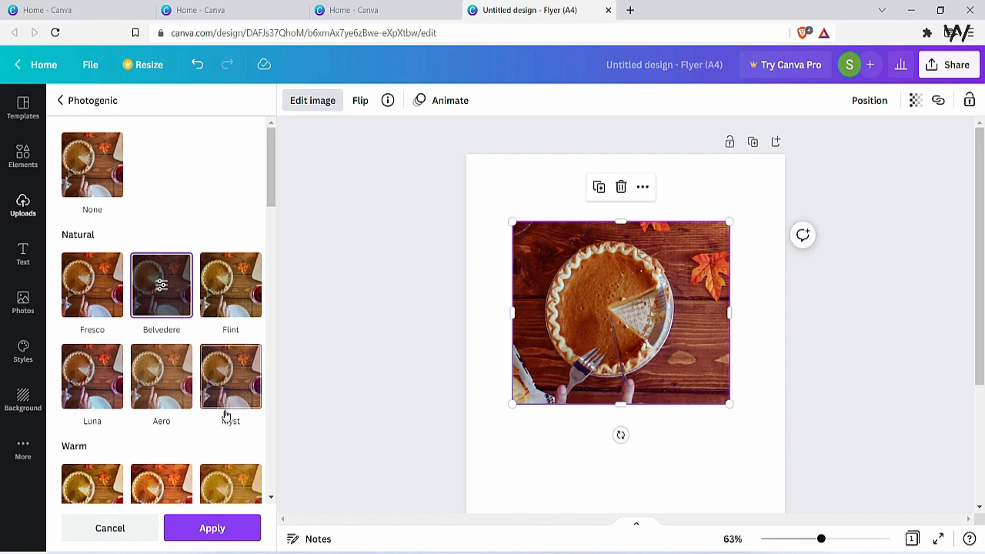
# Step: Try the Eldar and Rustiq effects from the Vivid group on the pie photo
pyautogui.scroll(-5, 228, 415)
pyautogui.scroll(-4, 236, 422)
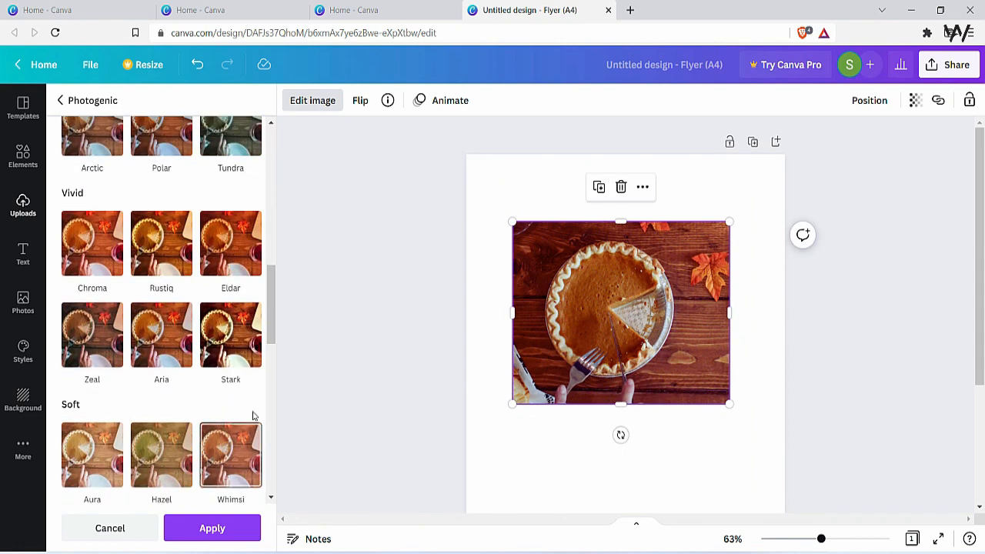
pyautogui.click(231, 238)
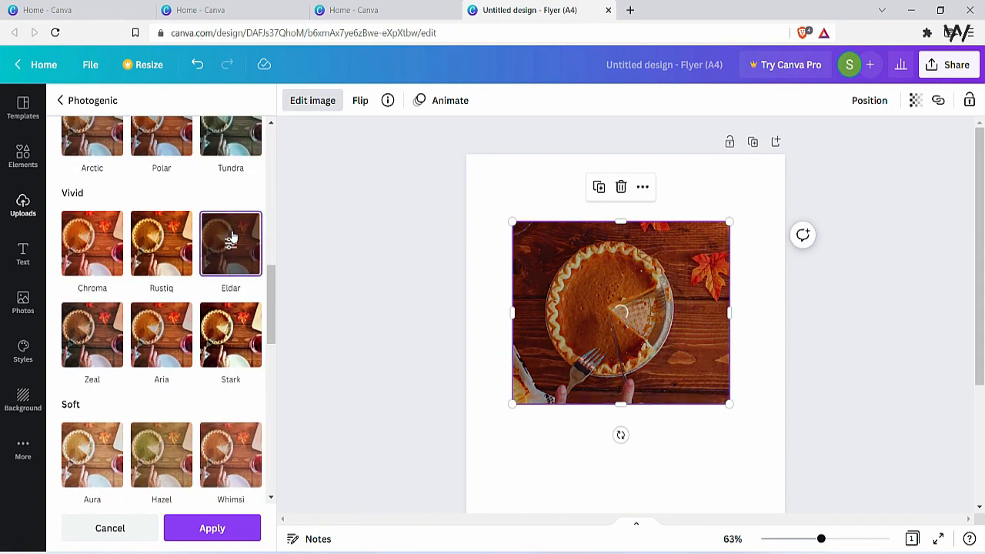
pyautogui.click(164, 250)
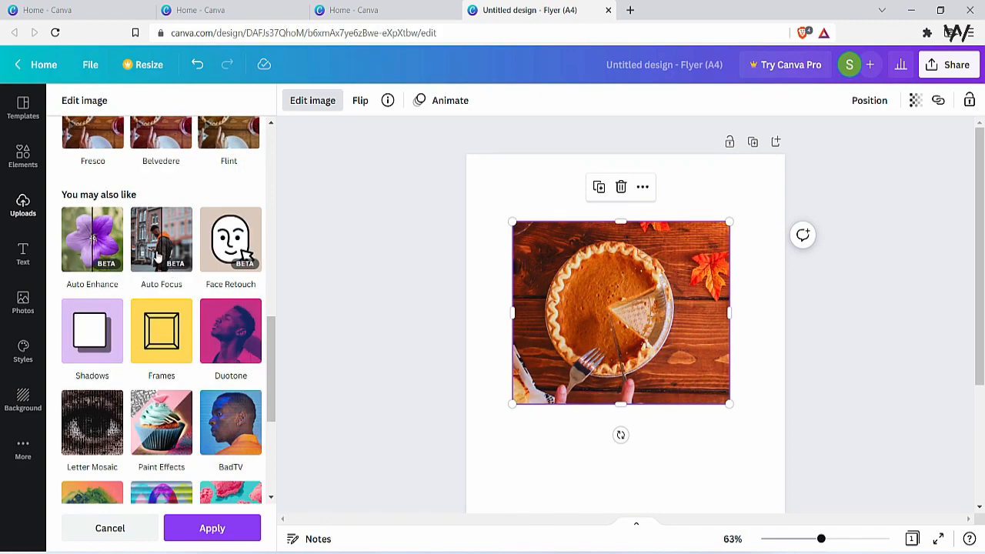
# Step: Reset the pie photo's Photogenic effect to None and return to the main image editing options
pyautogui.scroll(10, 154, 246)
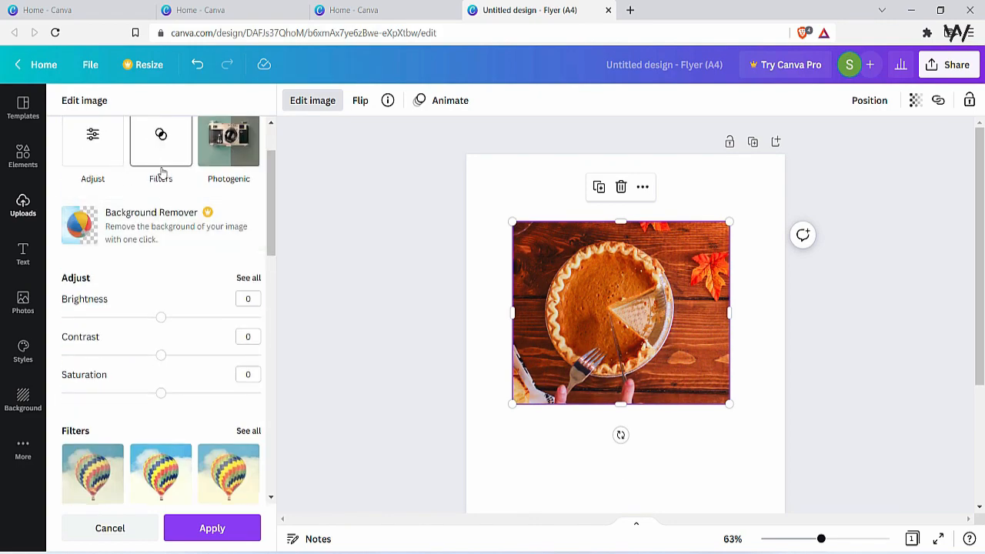
pyautogui.click(222, 158)
pyautogui.scroll(5, 94, 231)
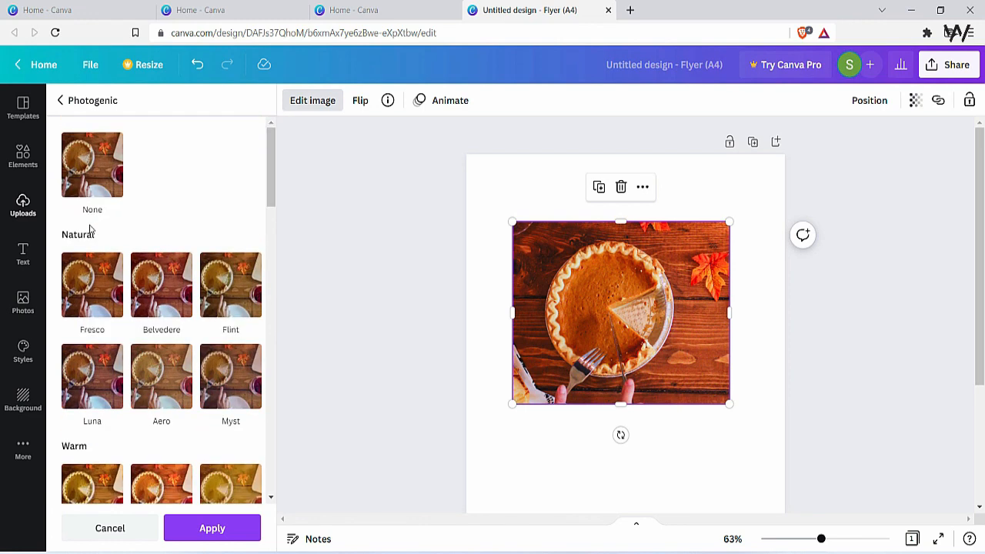
pyautogui.click(85, 199)
pyautogui.click(84, 100)
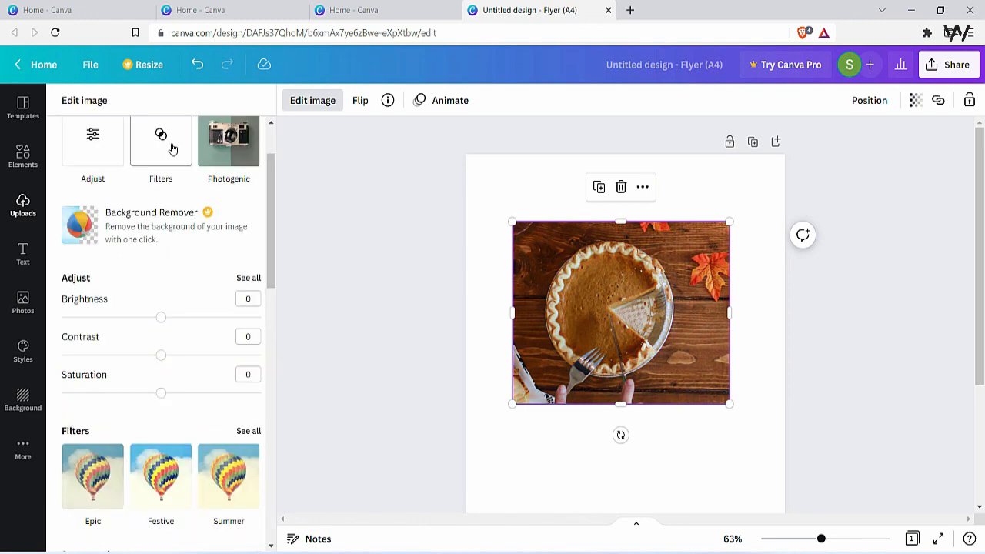
# Step: Compare the Epic, Solar and Festive filters on the pie photo, and apply Festive
pyautogui.click(168, 149)
pyautogui.click(161, 183)
pyautogui.click(237, 171)
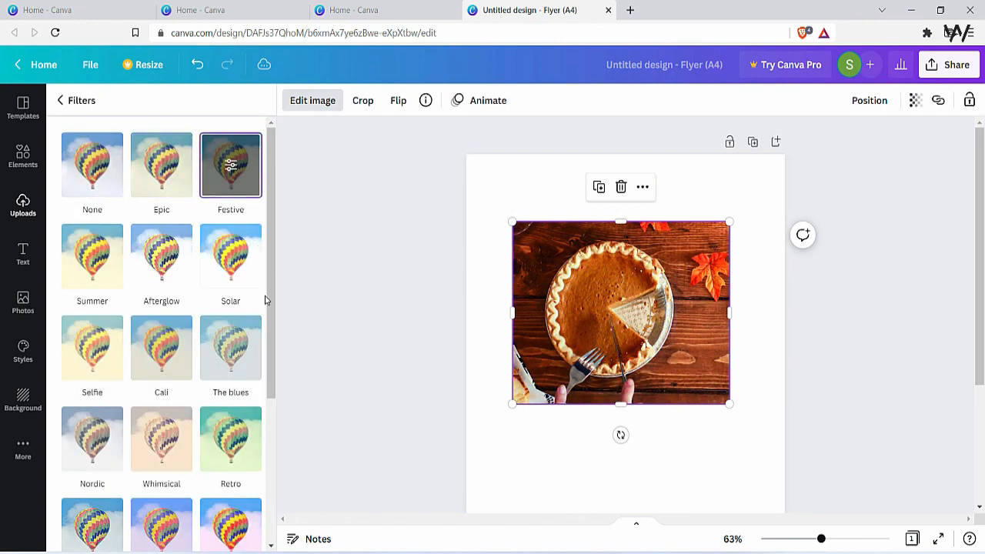
pyautogui.click(254, 279)
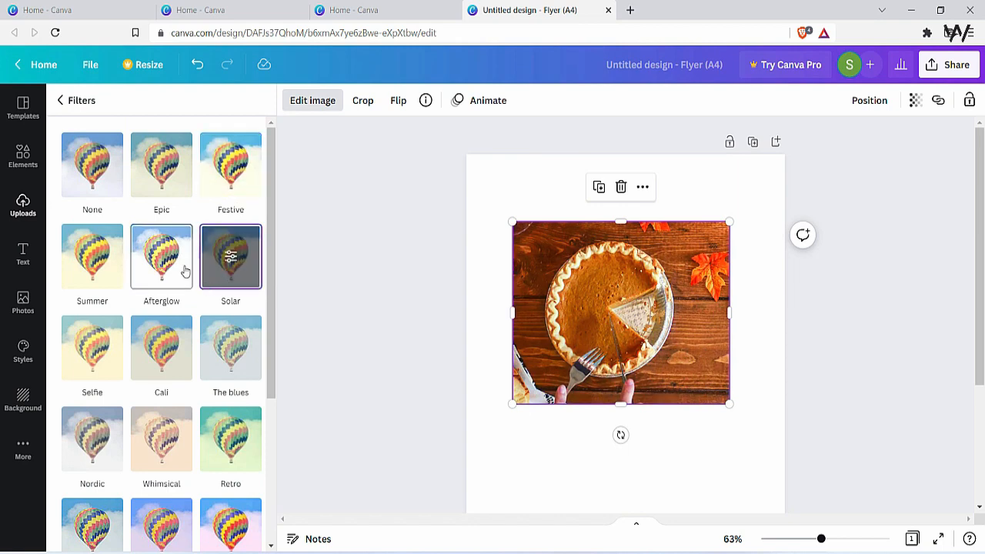
pyautogui.click(230, 185)
pyautogui.click(232, 274)
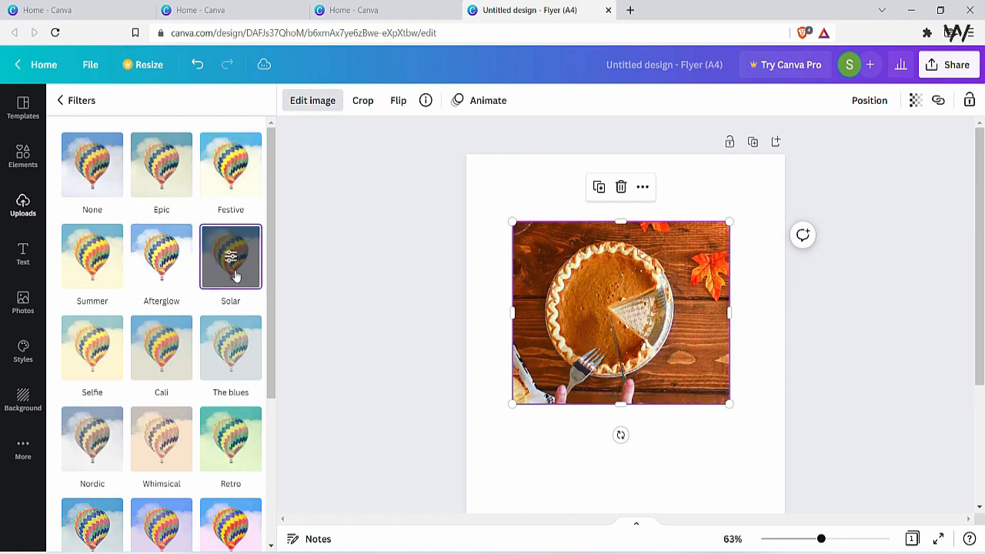
pyautogui.click(227, 187)
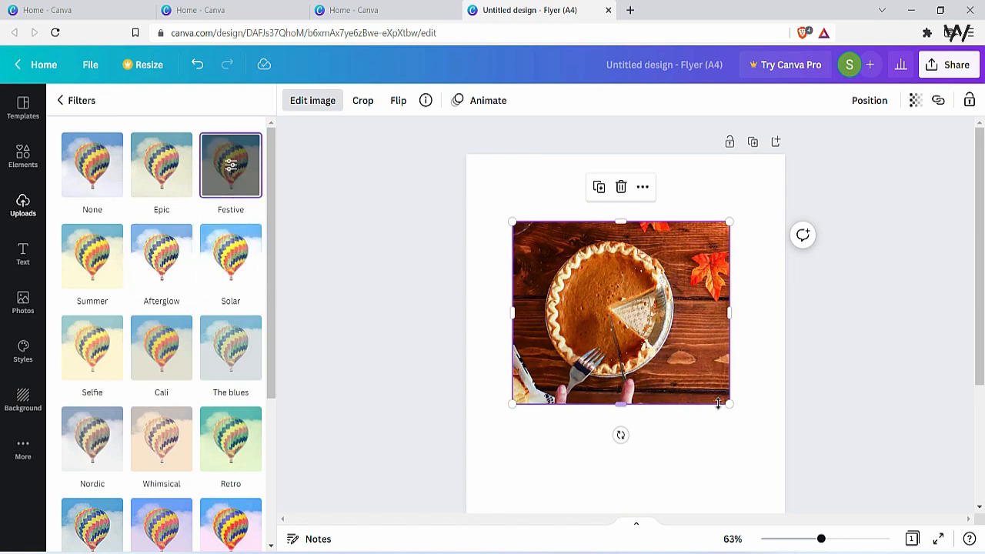
# Step: Enlarge the pie photo to span most of the page width, and compare it without a filter and with Festive
pyautogui.moveTo(718, 403); pyautogui.dragTo(782, 469)
pyautogui.moveTo(727, 455); pyautogui.dragTo(692, 429)
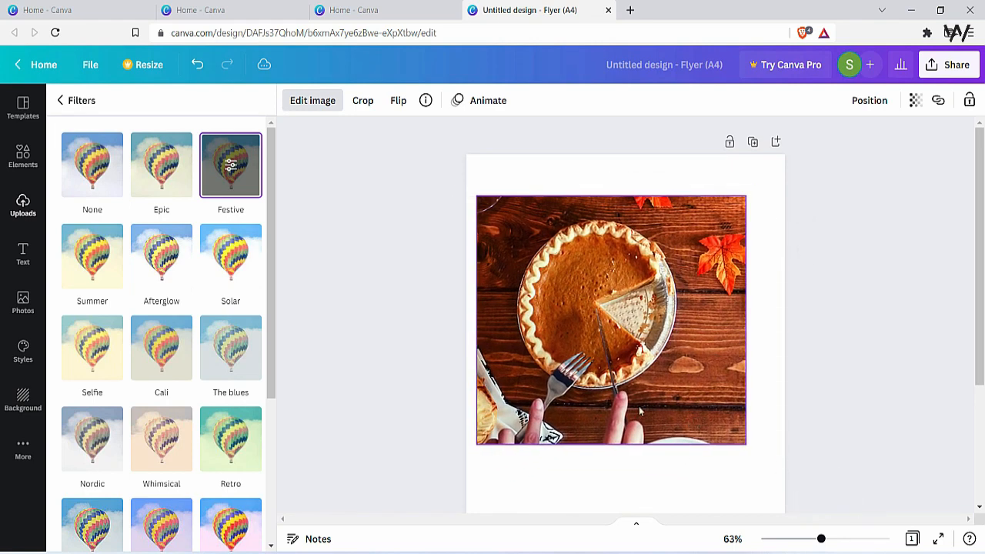
pyautogui.click(106, 191)
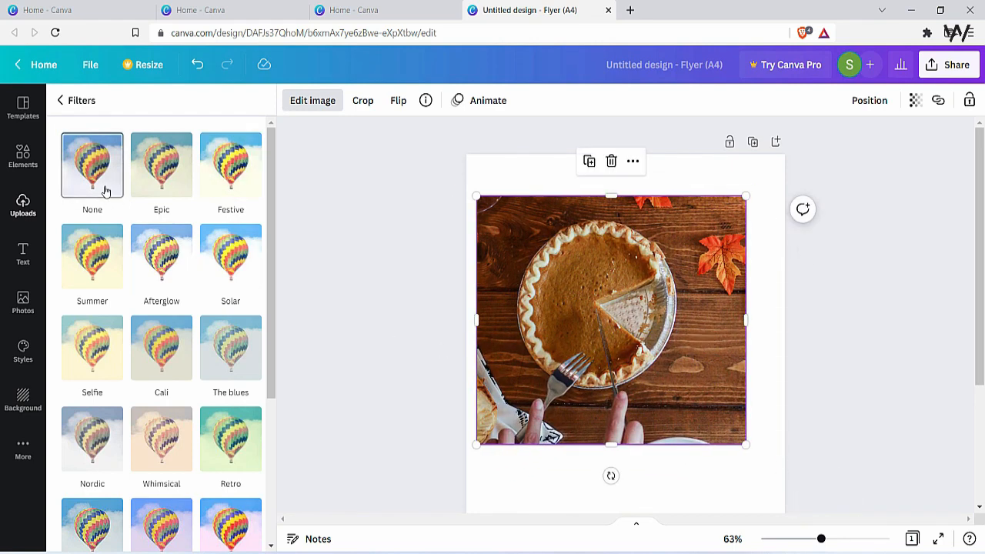
pyautogui.click(257, 180)
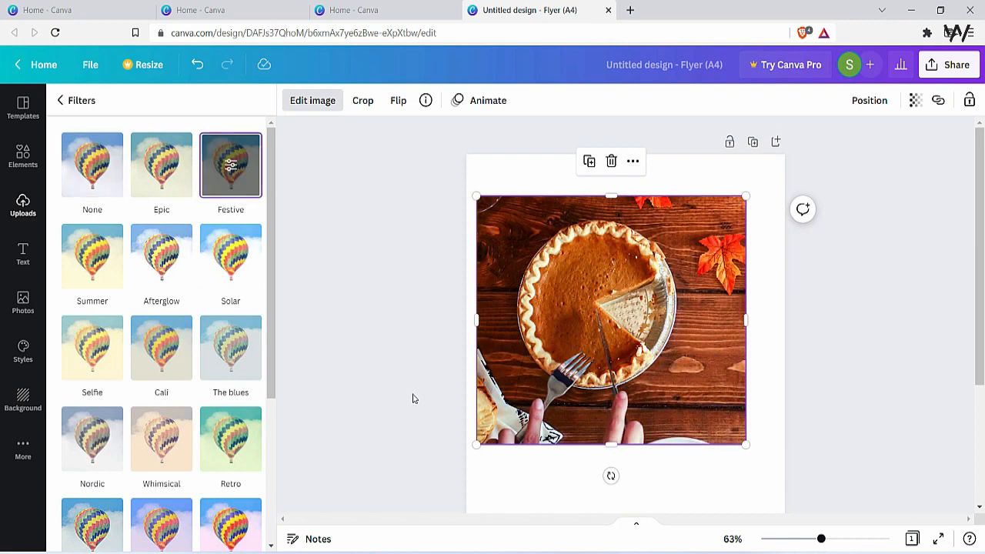
# Step: Try the Rosie, Dare, Peony, Retro and Solar filters on the pie photo, and return to Festive
pyautogui.scroll(-3, 162, 410)
pyautogui.click(162, 410)
pyautogui.click(102, 414)
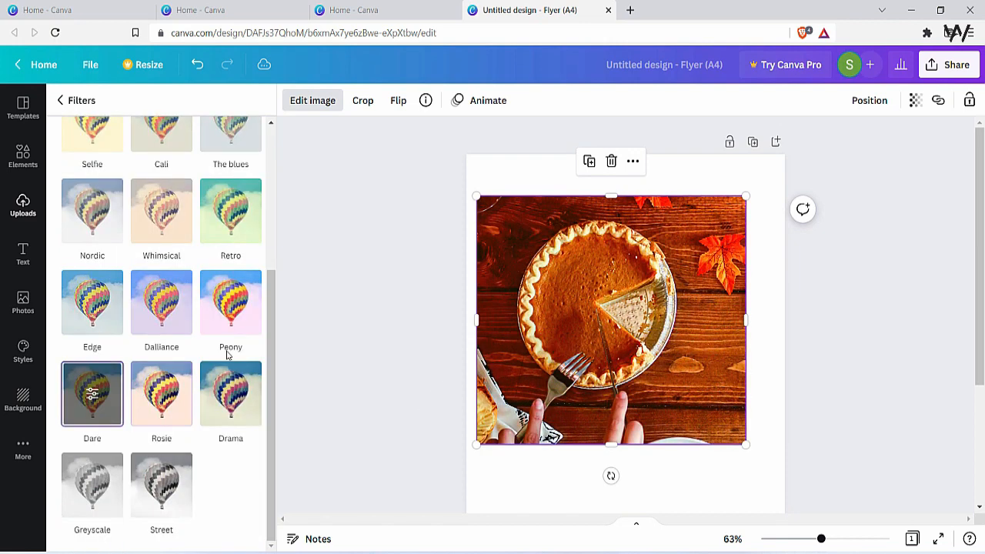
pyautogui.click(249, 317)
pyautogui.click(229, 229)
pyautogui.scroll(3, 243, 261)
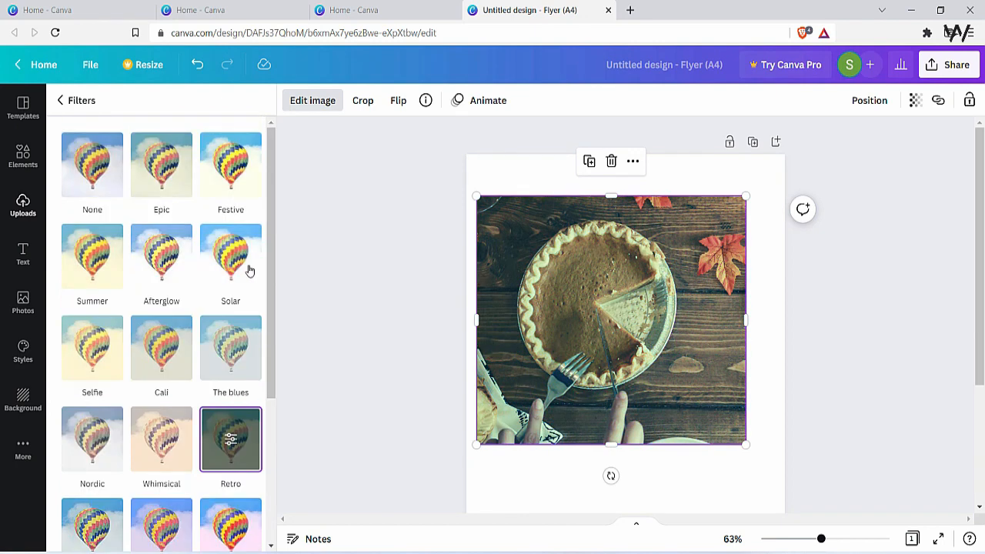
pyautogui.click(231, 255)
pyautogui.click(223, 169)
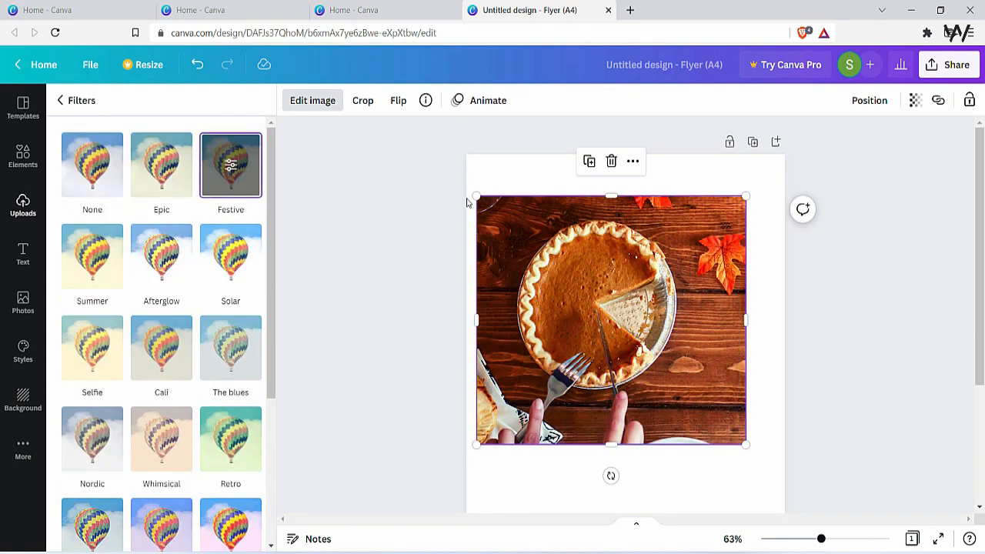
# Step: Shift the pie photo towards the page's right edge, and explore the Festive filter's intensity setting
pyautogui.moveTo(539, 247); pyautogui.dragTo(567, 242)
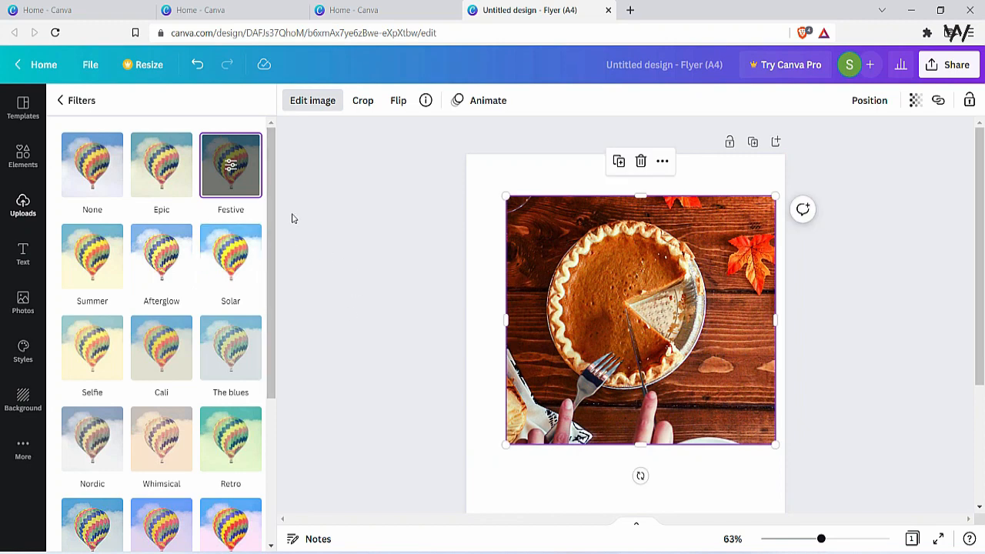
pyautogui.click(230, 165)
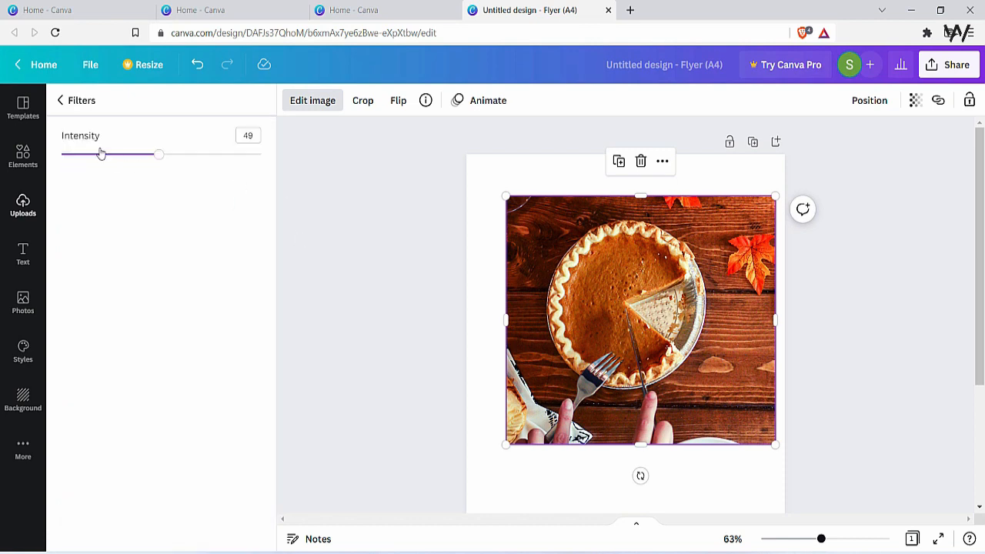
pyautogui.click(60, 105)
pyautogui.click(241, 188)
pyautogui.moveTo(157, 159); pyautogui.dragTo(177, 139)
pyautogui.click(61, 101)
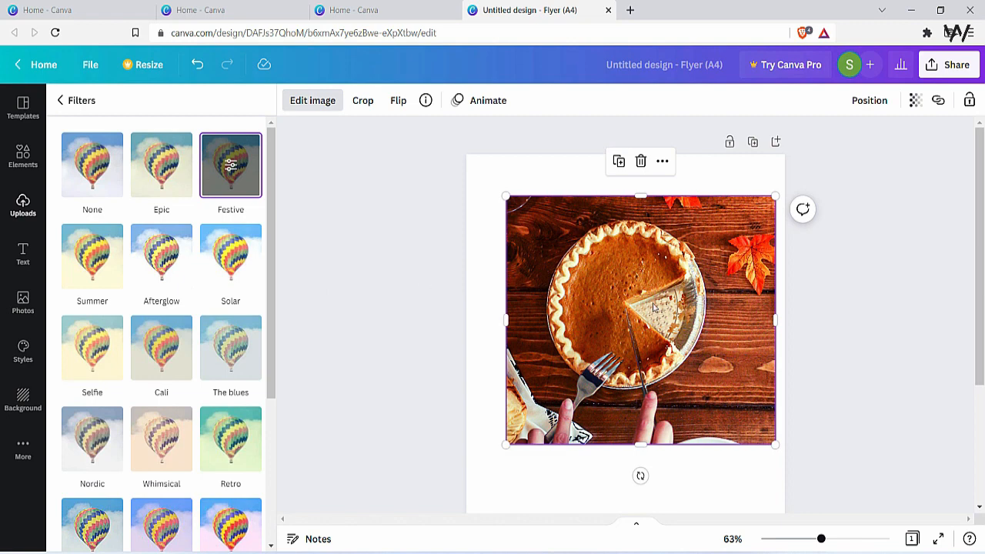
# Step: Move the pie photo slightly up and centre it horizontally on the page, leaving it selected
pyautogui.moveTo(656, 304); pyautogui.dragTo(641, 296)
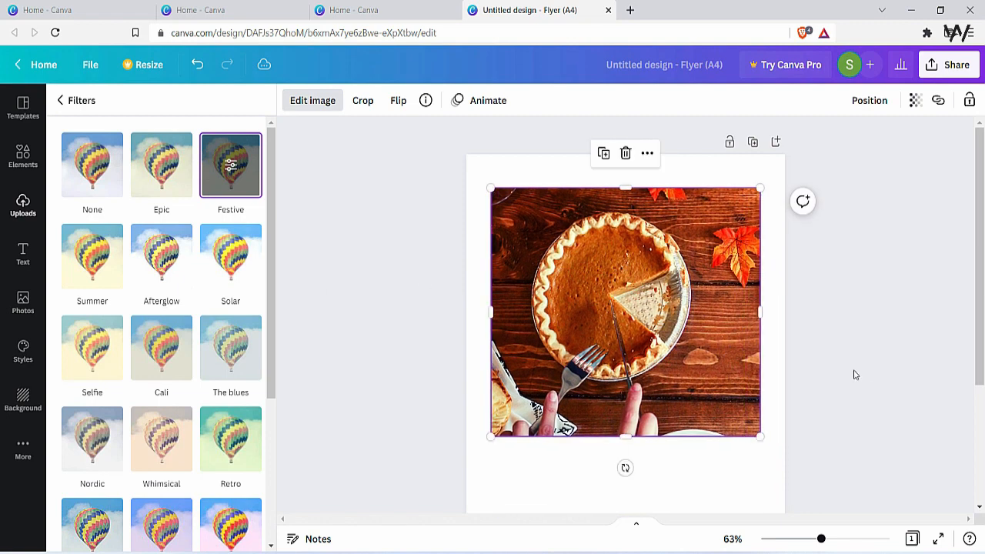
pyautogui.click(722, 484)
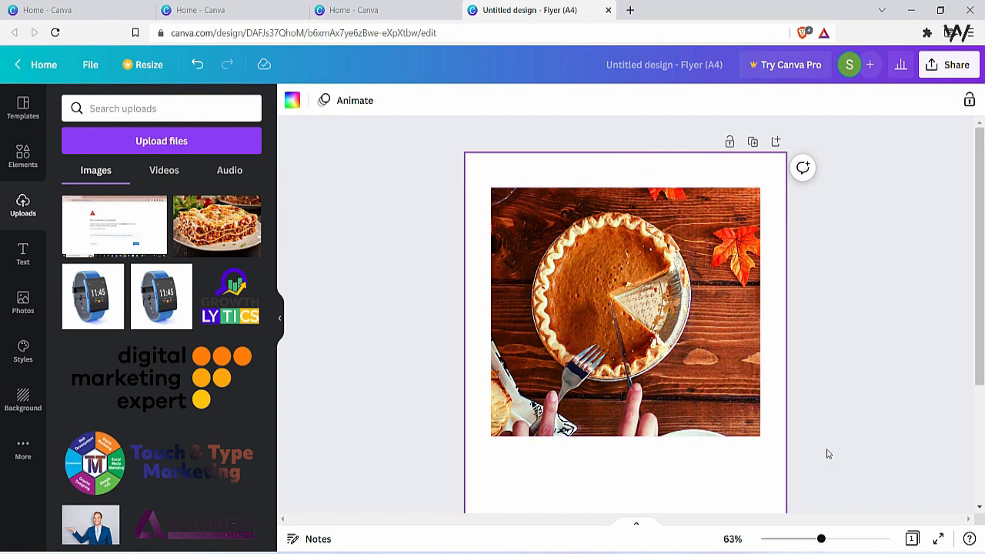
pyautogui.click(735, 395)
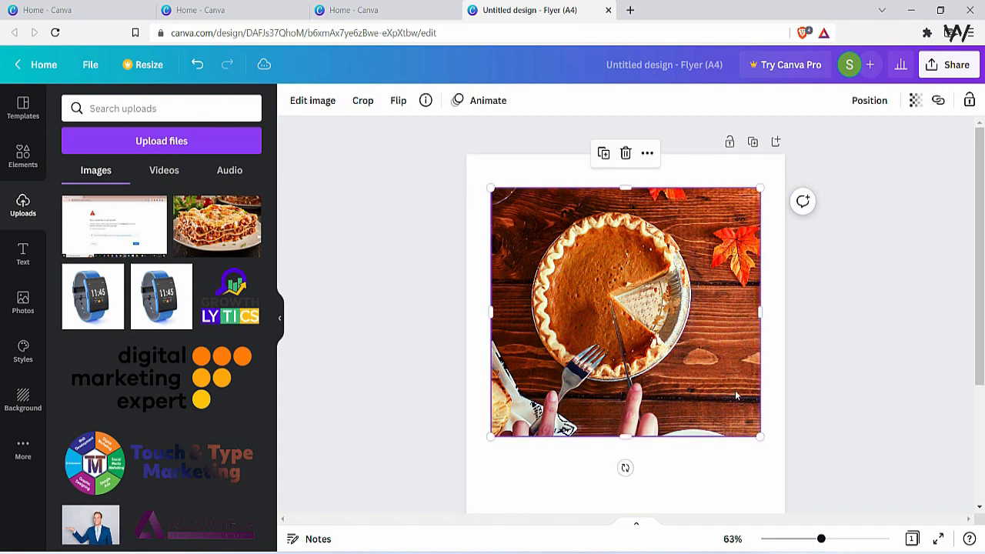